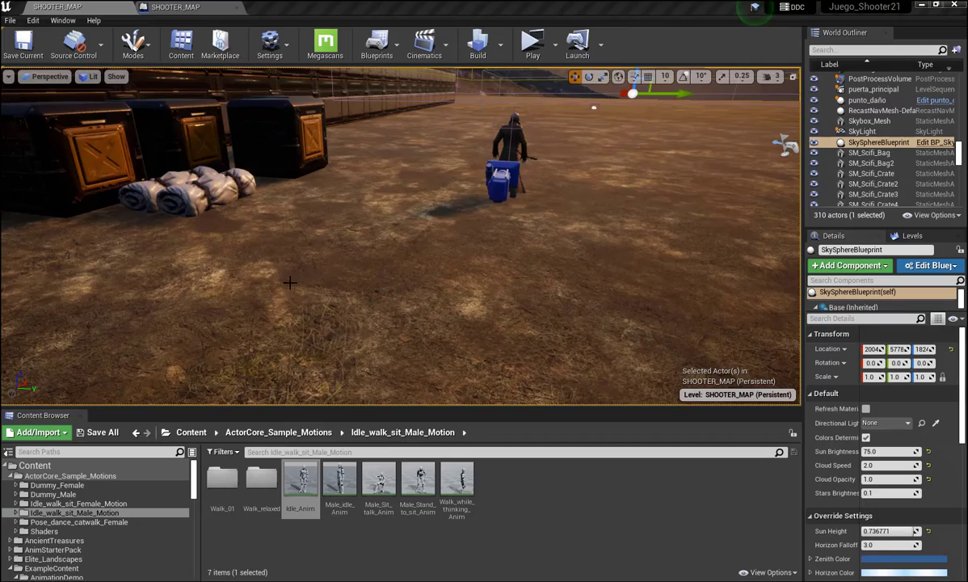
Look around SHOOTER_MAP, turning the view toward the horizon and sky.
right_click_drag(289, 282, 490, 229)
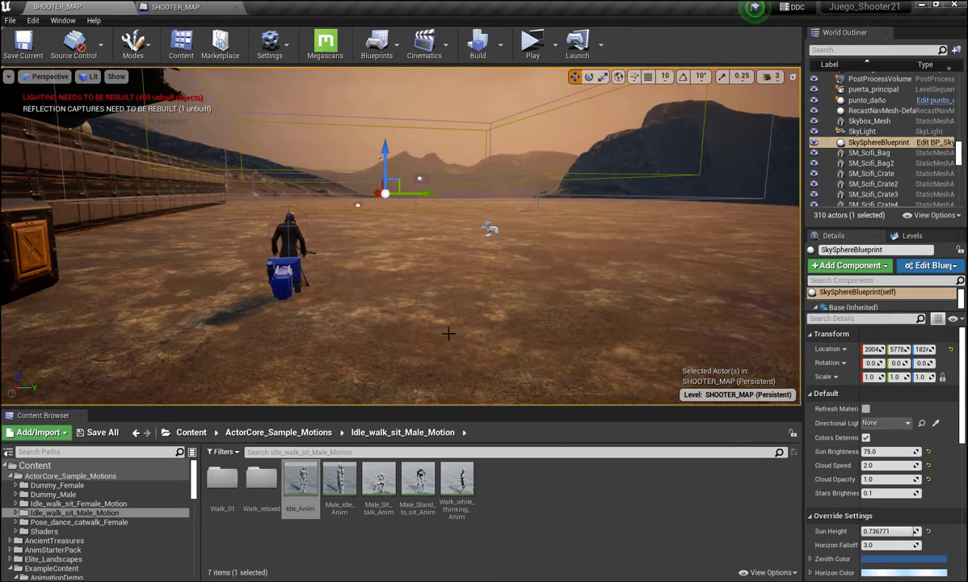
mouse_move(449, 332)
right_mouse_down()
mouse_move(3, 234)
mouse_move(530, 234)
mouse_move(130, 235)
right_mouse_up()
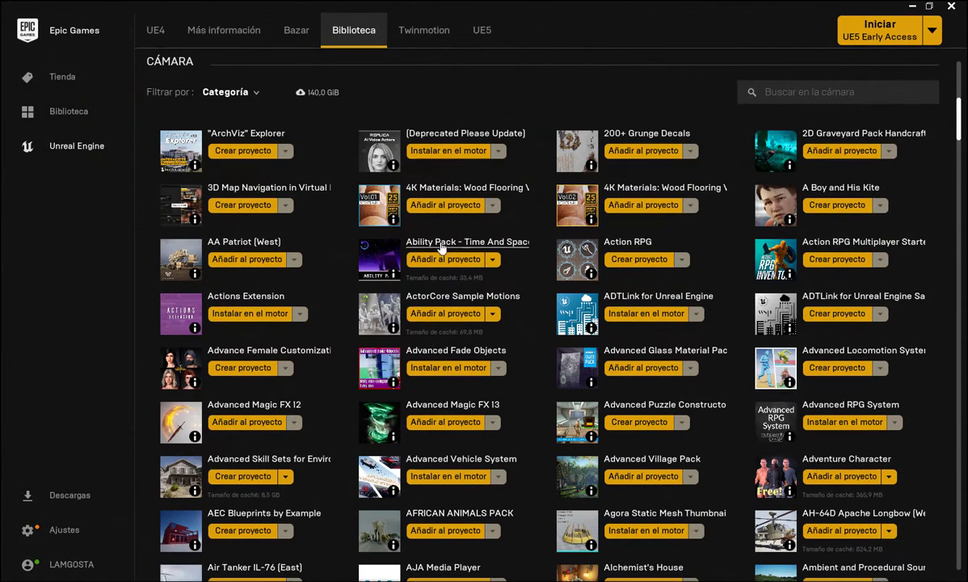
left_click_drag(959, 128, 957, 69)
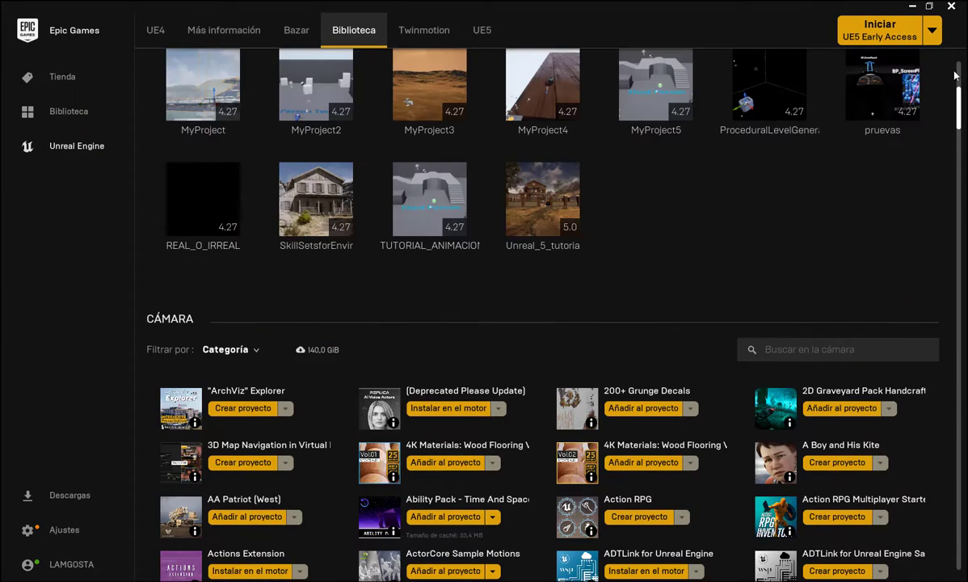
scroll(638, 348, "down", 1)
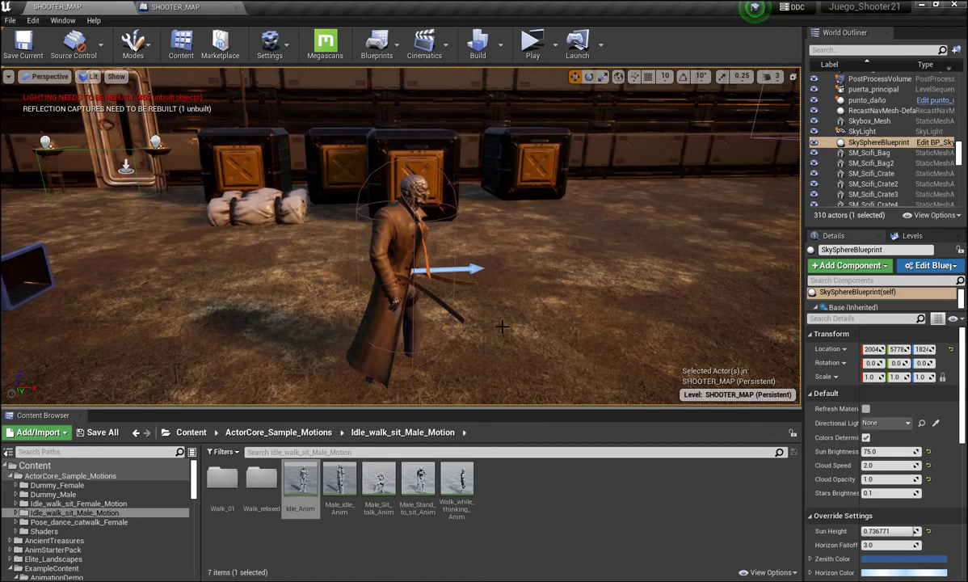
Move closer to the crates and raise the viewport camera speed from 3 to 7.
mouse_move(469, 306)
right_mouse_down()
mouse_move(5, 235)
mouse_move(5, 122)
right_mouse_up()
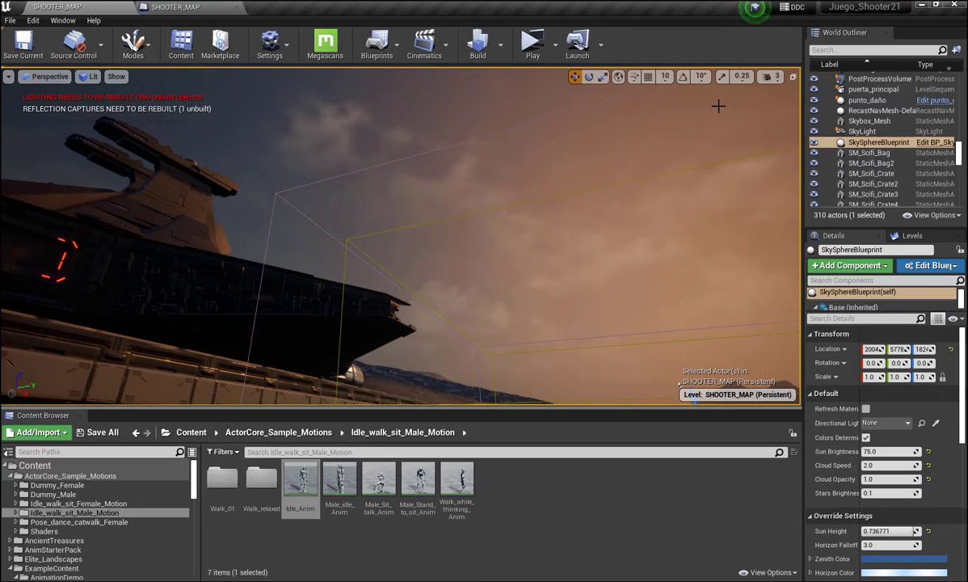
left_click(769, 77)
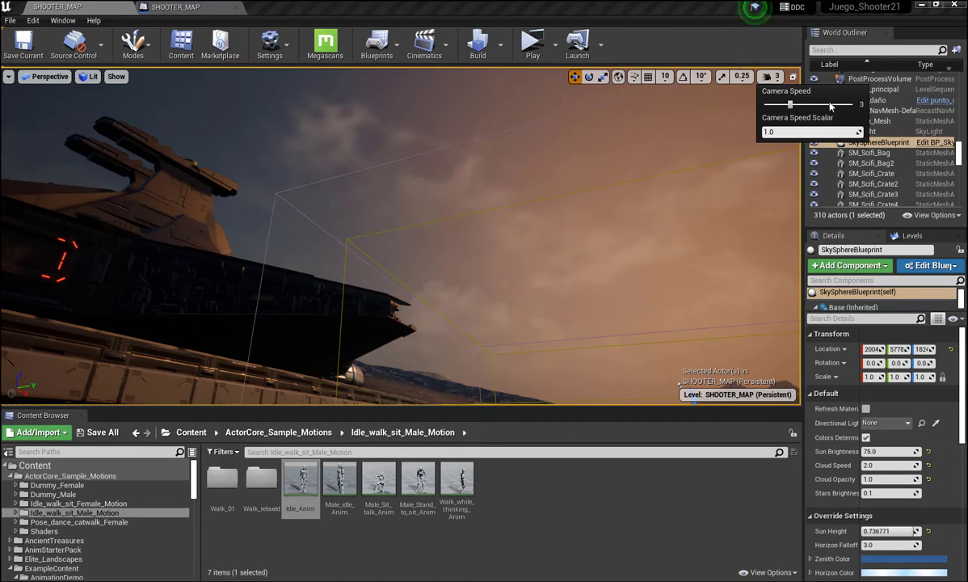
left_click(830, 106)
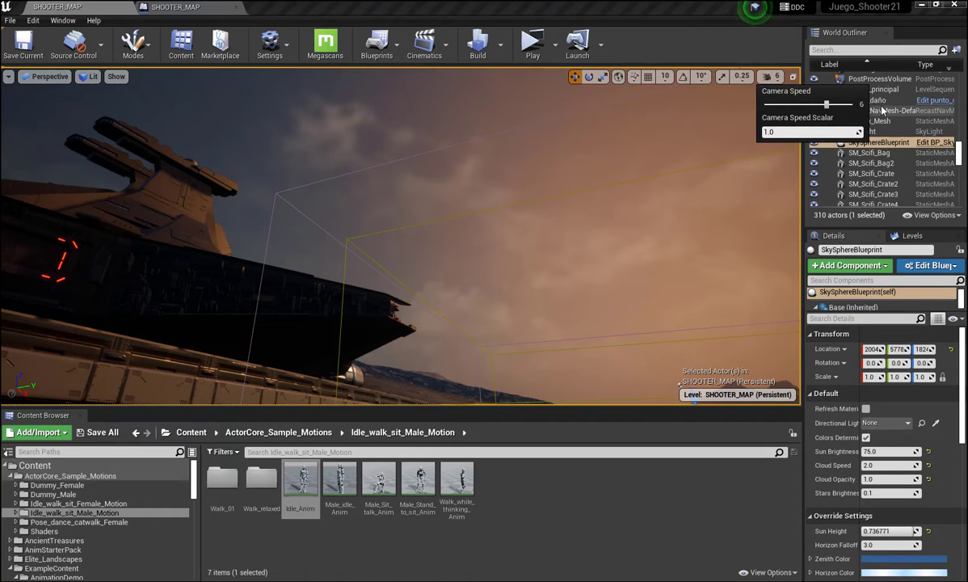
Look around the map, selecting the starship and focusing on the sky sphere.
mouse_move(566, 243)
right_mouse_down()
mouse_move(557, 307)
mouse_move(525, 242)
mouse_move(549, 235)
right_mouse_up()
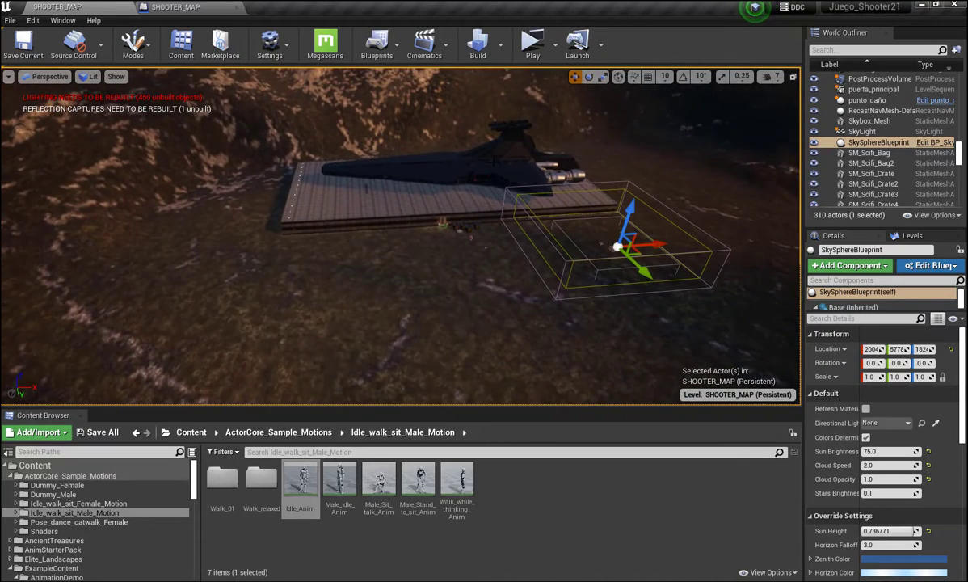
left_click(495, 159)
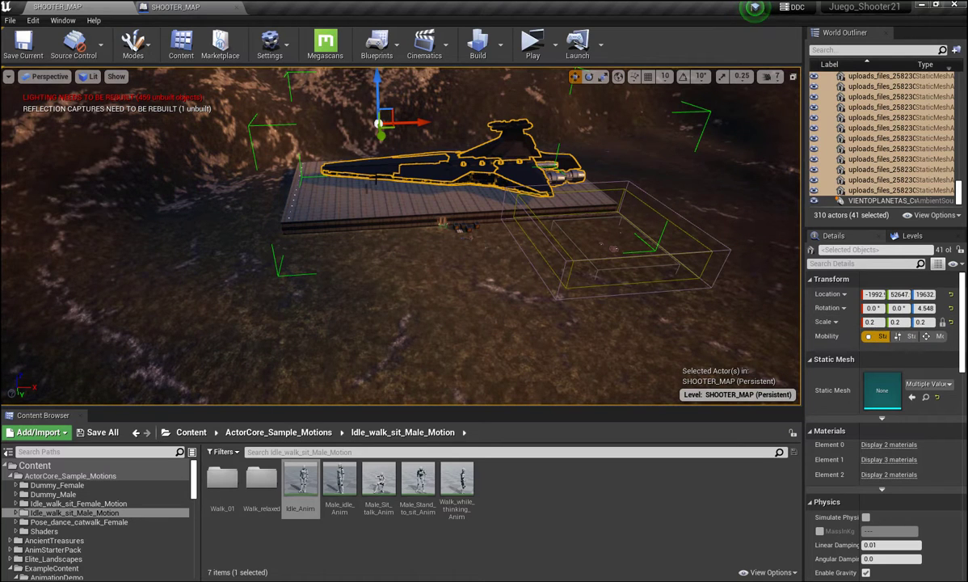
right_click_drag(485, 267, 485, 234)
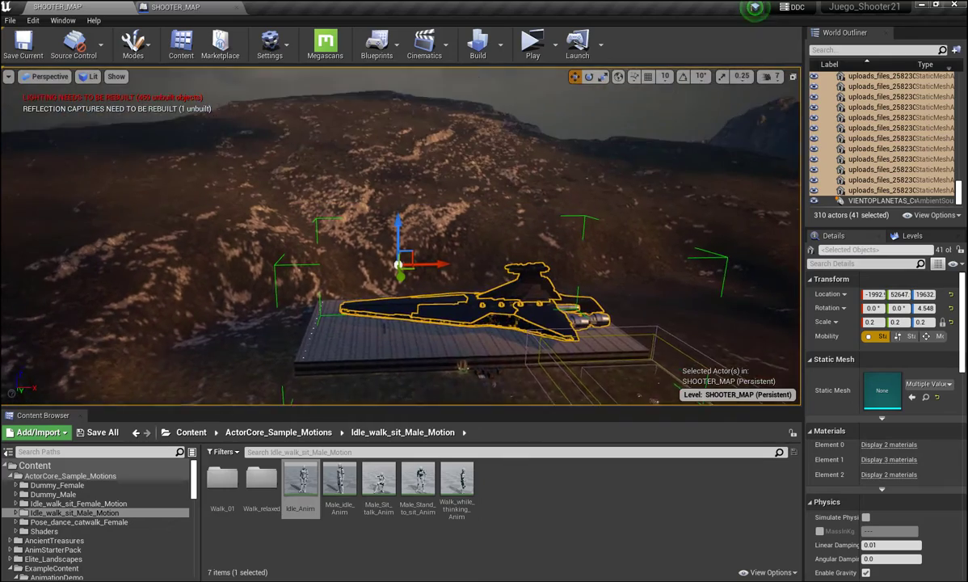
right_click_drag(470, 161, 471, 142)
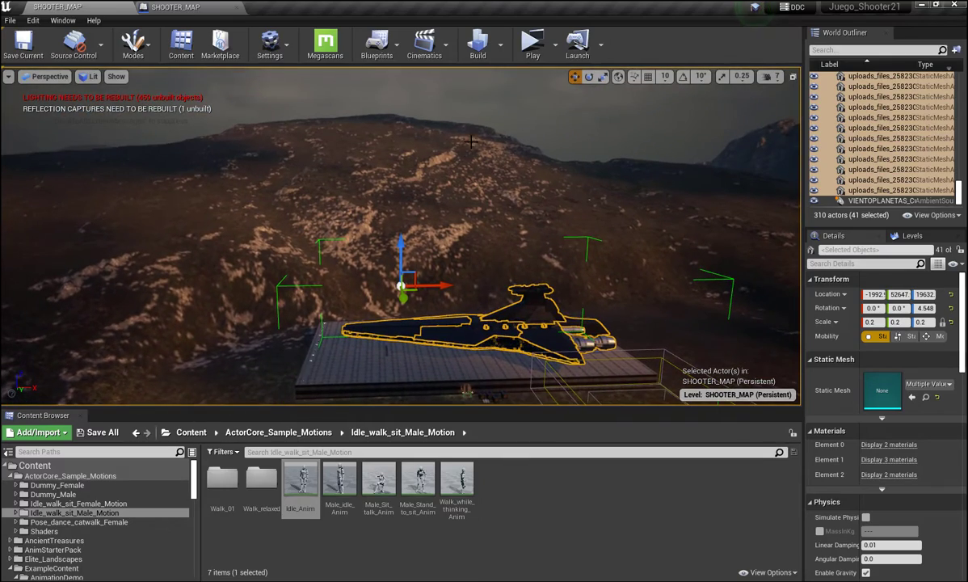
left_click(471, 89)
key("f")
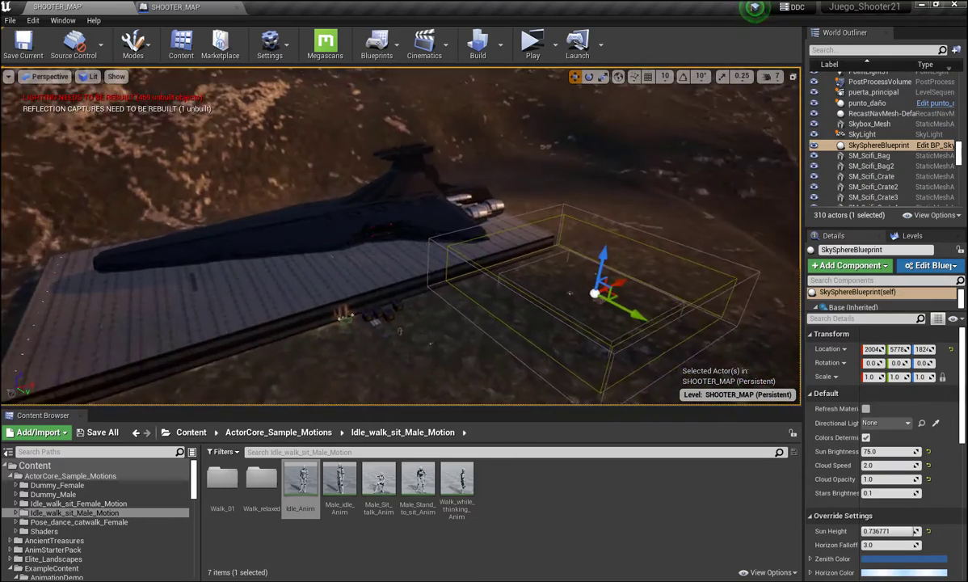
right_click_drag(570, 293, 570, 292)
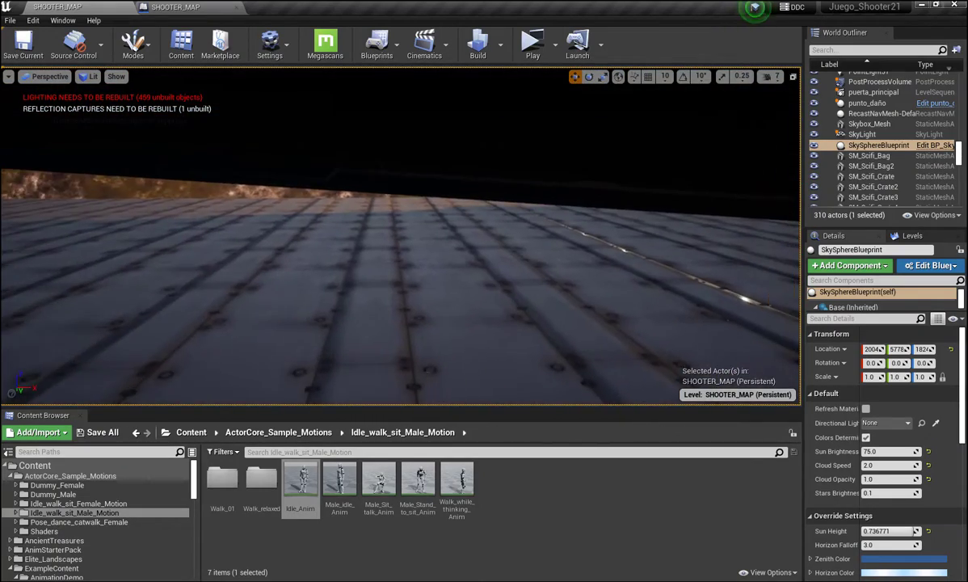
right_click_drag(570, 292, 569, 292)
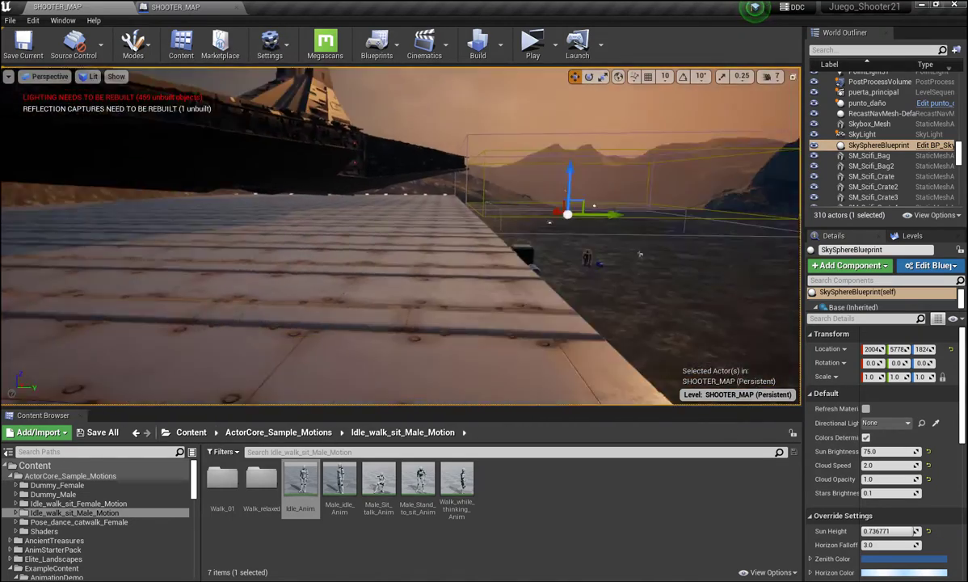
right_click_drag(337, 263, 337, 264)
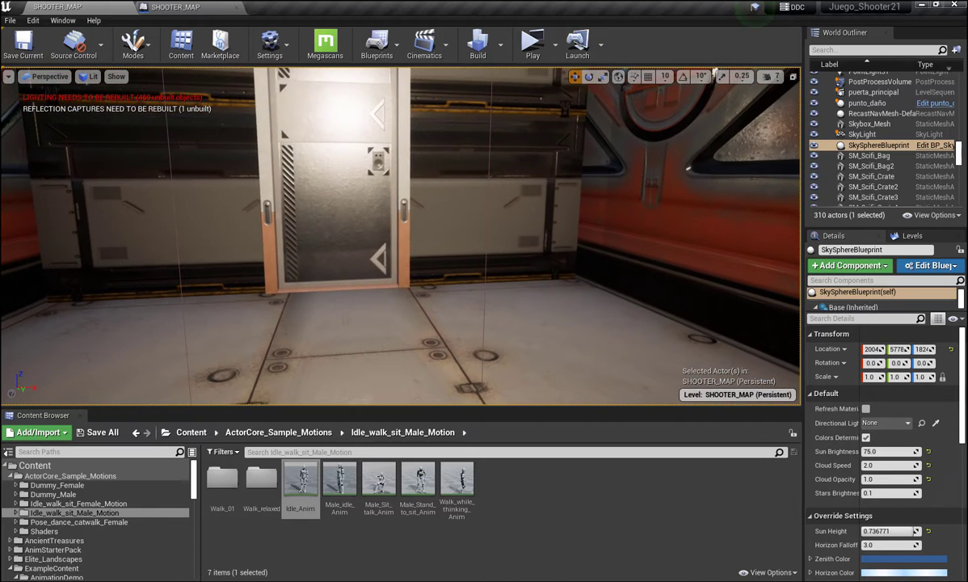
right_click_drag(376, 311, 375, 311)
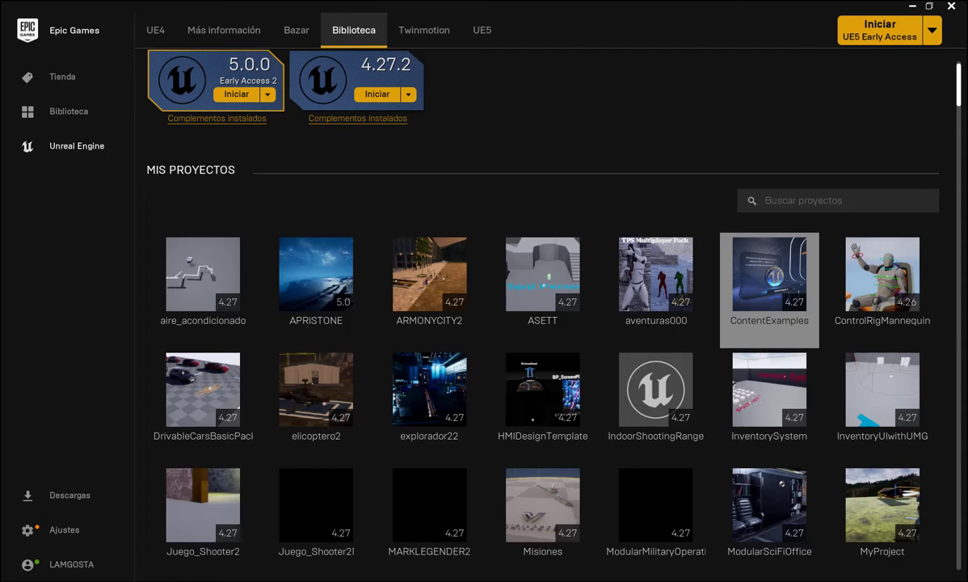
scroll(499, 476, "down", 2)
scroll(498, 476, "down", 3)
scroll(499, 475, "down", 4)
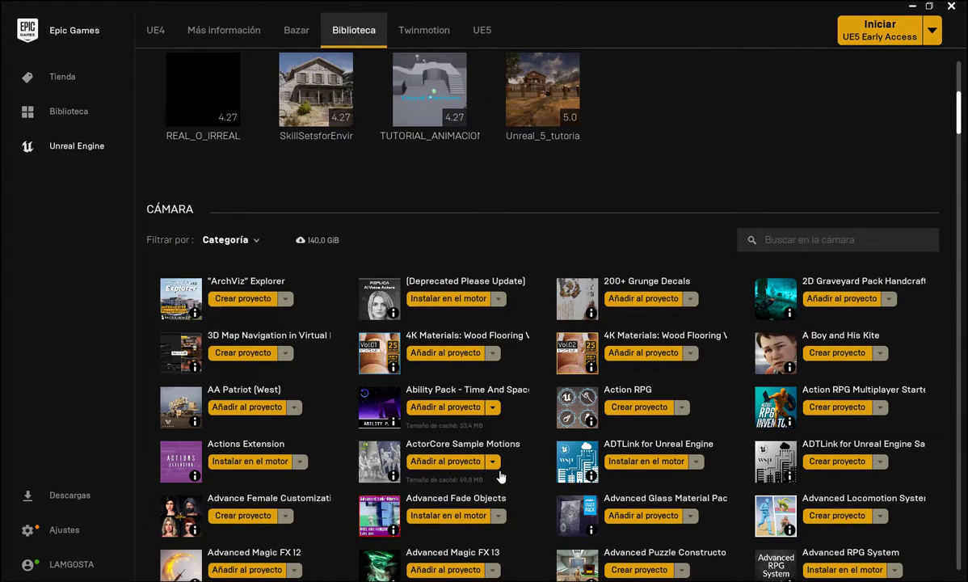
scroll(501, 477, "down", 1)
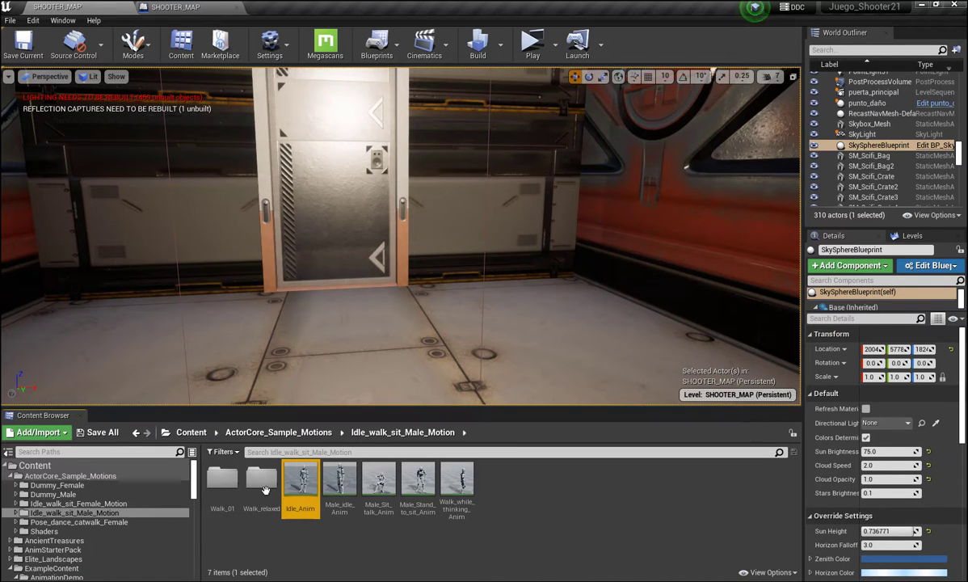
Create a Character Blueprint named guardia in Idle_walk_sit_Male_Motion and open its editor.
right_click(519, 488)
mouse_move(550, 478)
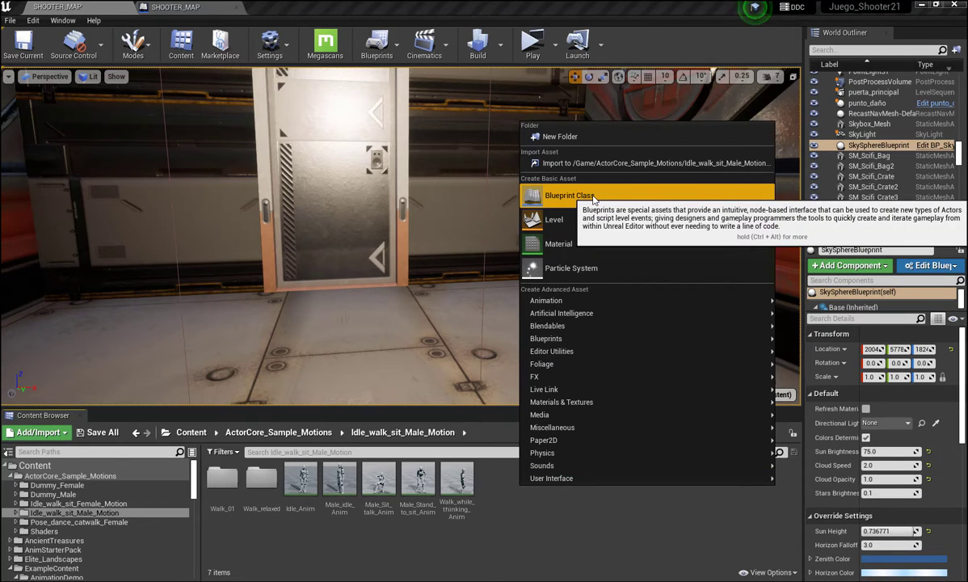
left_click(592, 199)
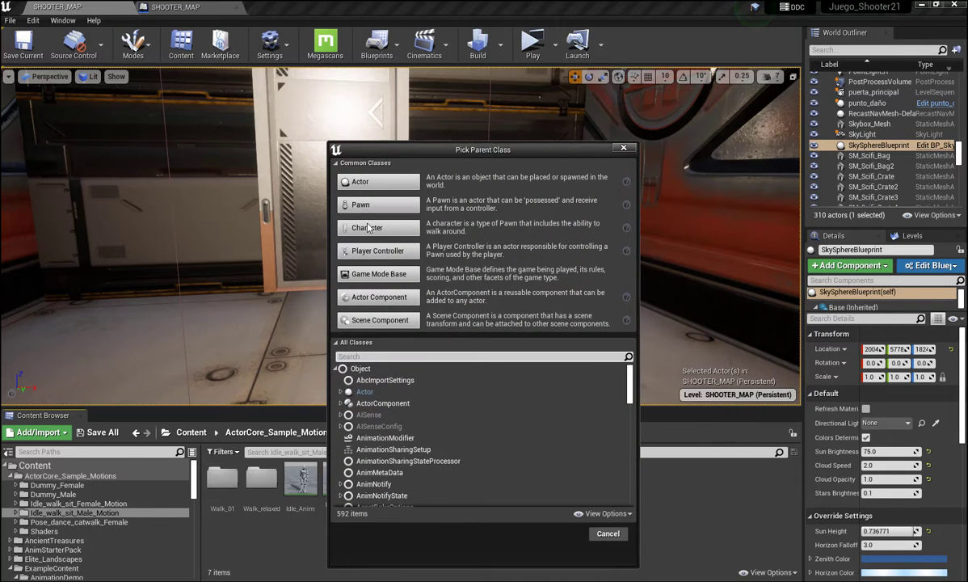
left_click(368, 228)
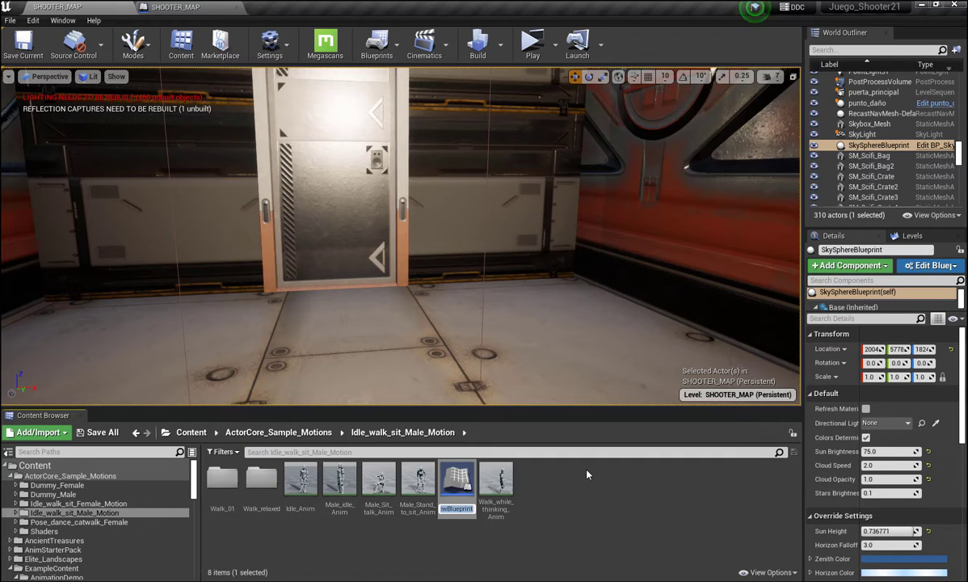
type("guar")
type("di")
type("a")
key("Return")
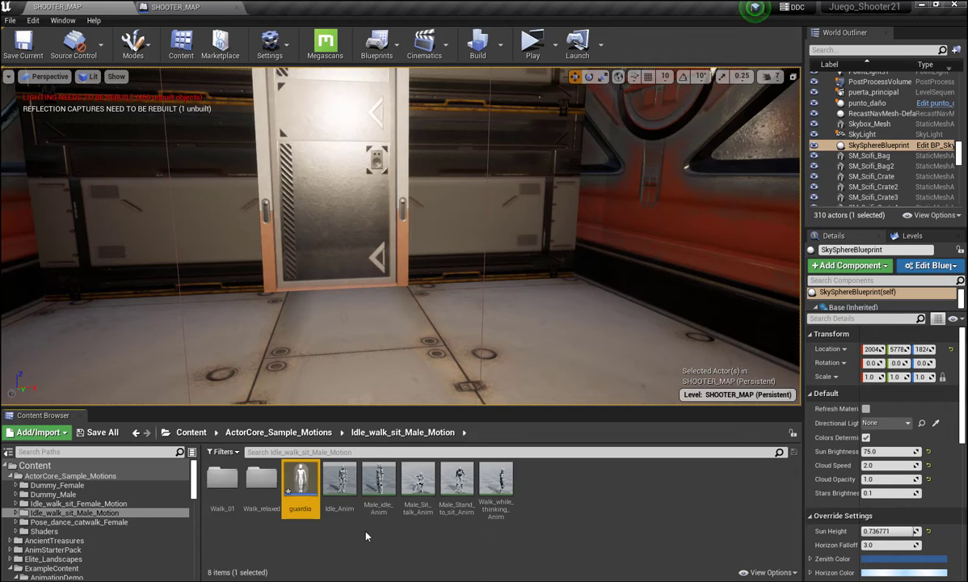
double_click(303, 488)
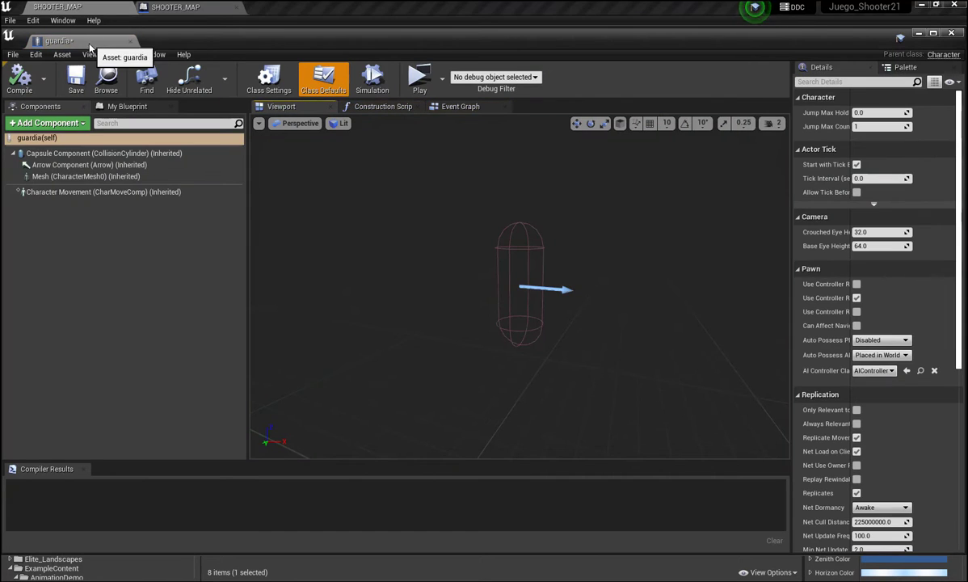
Dock the guardia editor tab beside SHOOTER_MAP, close the duplicate level tab, and return to the level.
mouse_move(83, 40)
left_mouse_down()
mouse_move(193, 30)
mouse_move(194, 10)
left_mouse_up()
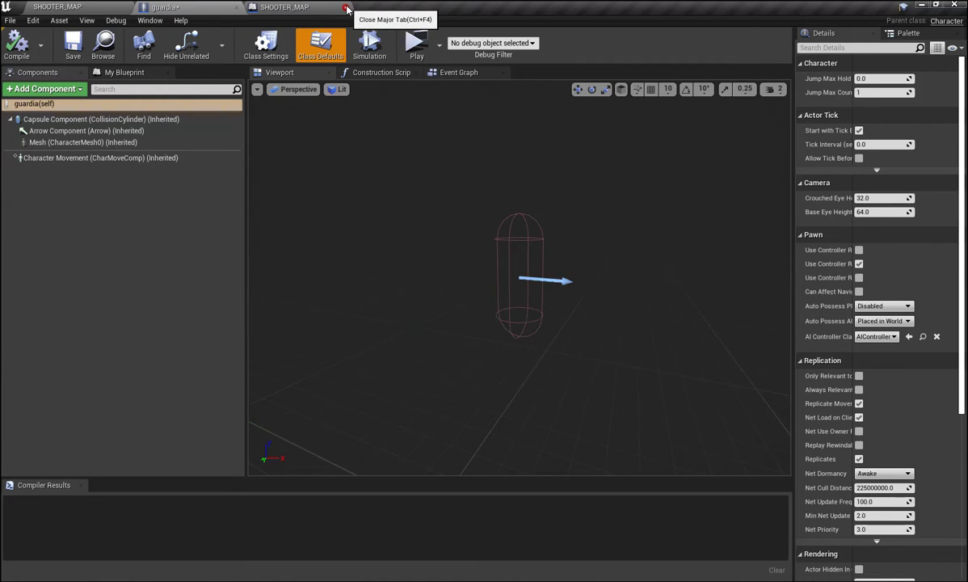
left_click(349, 8)
left_click(76, 8)
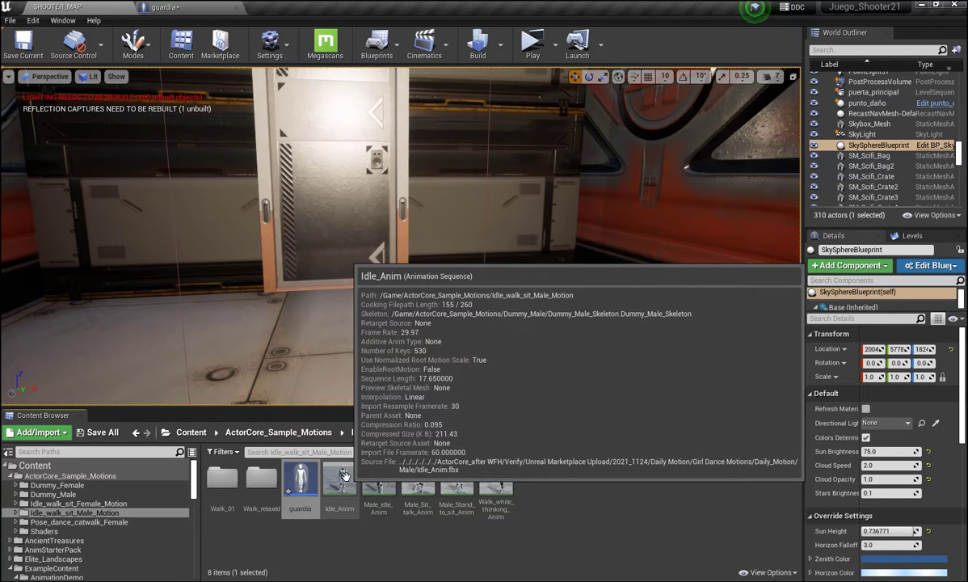
Open Idle_Anim and its Dummy_Male_Skeleton in their own tabs, then go back to SHOOTER_MAP.
left_click(344, 479)
double_click(343, 481)
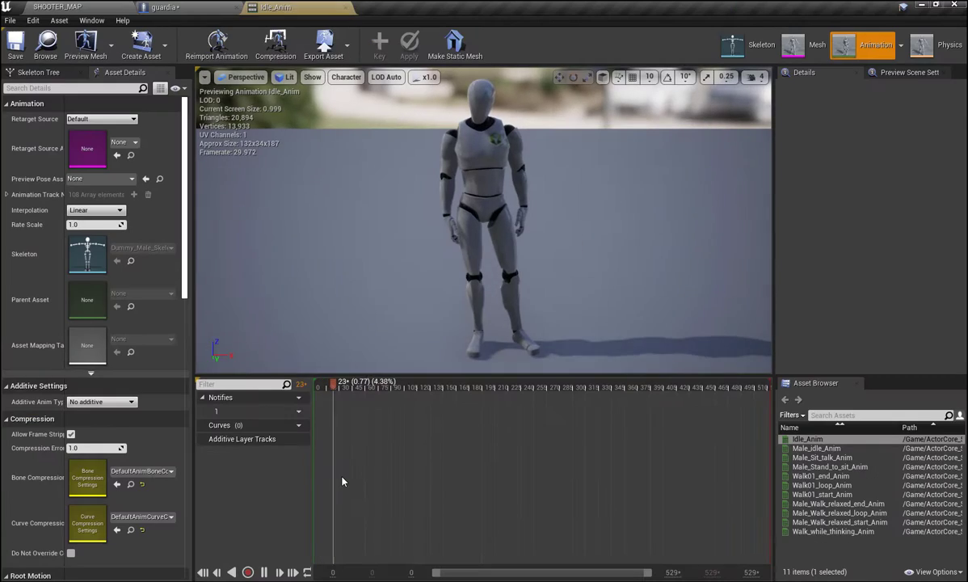
left_click(760, 46)
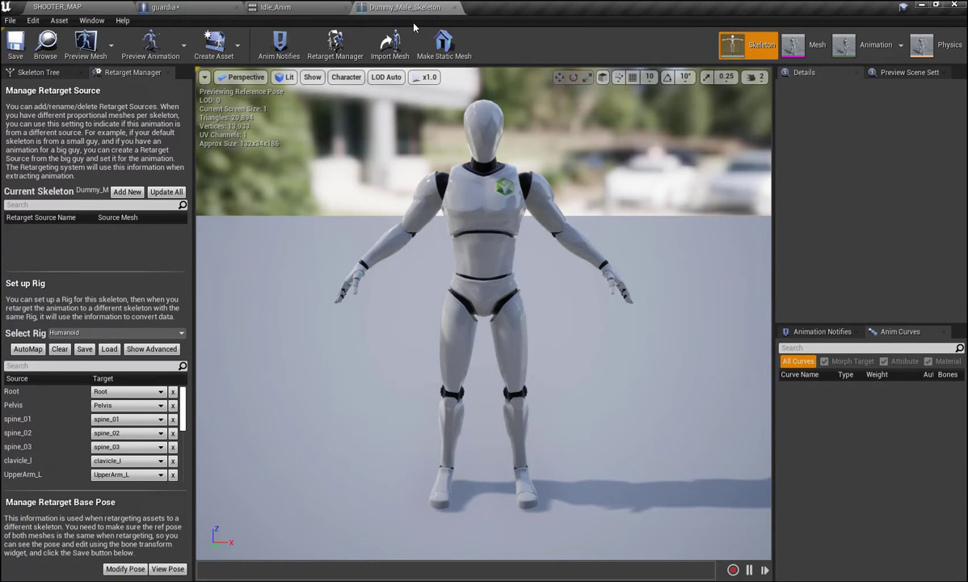
left_click(77, 9)
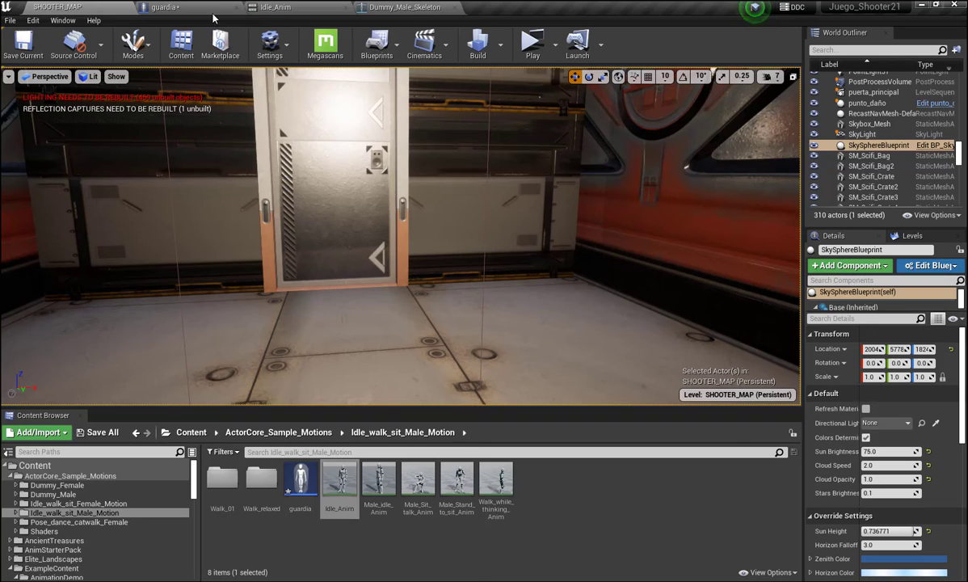
Set the guardia Blueprint's Mesh component to the Dummy_Male skeletal mesh.
left_click(165, 7)
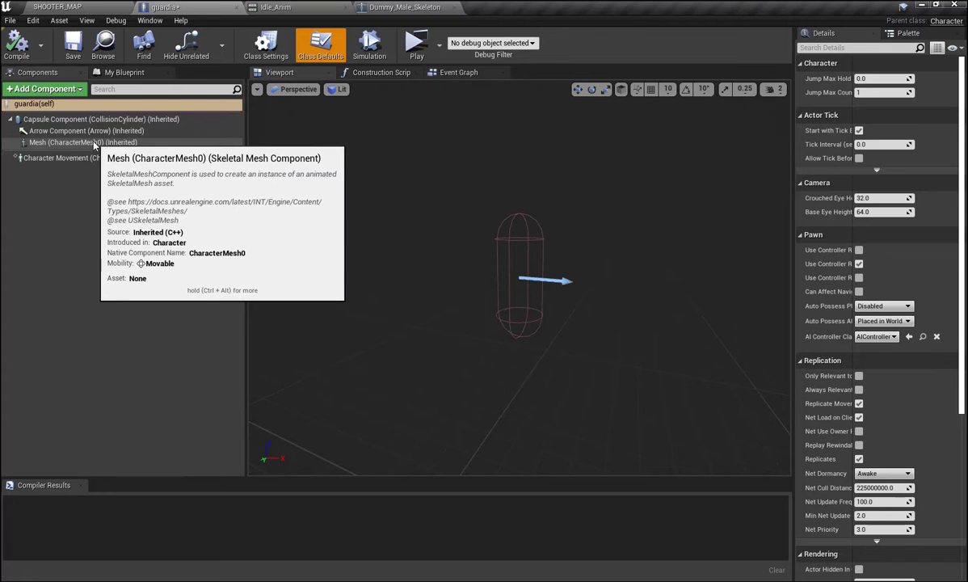
left_click(94, 144)
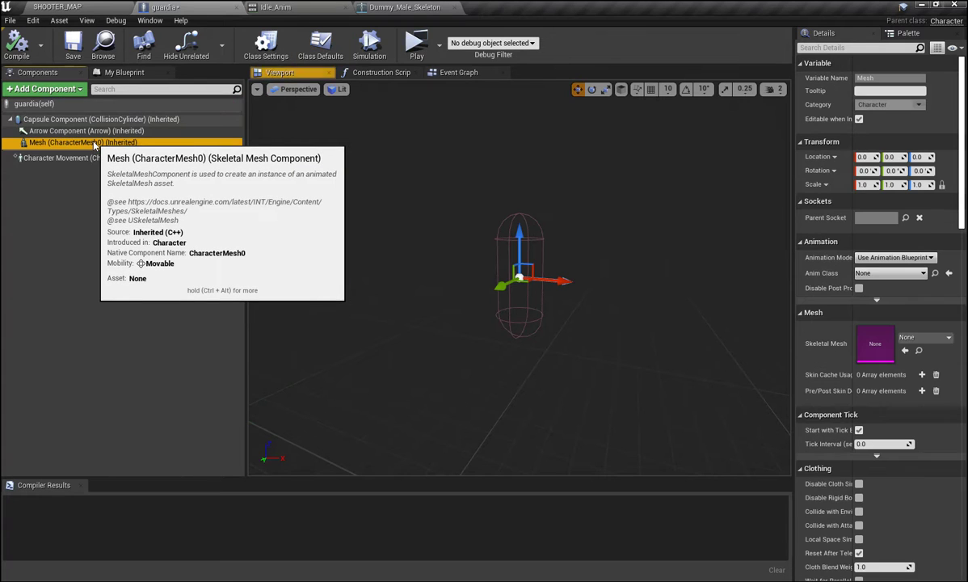
left_click(947, 337)
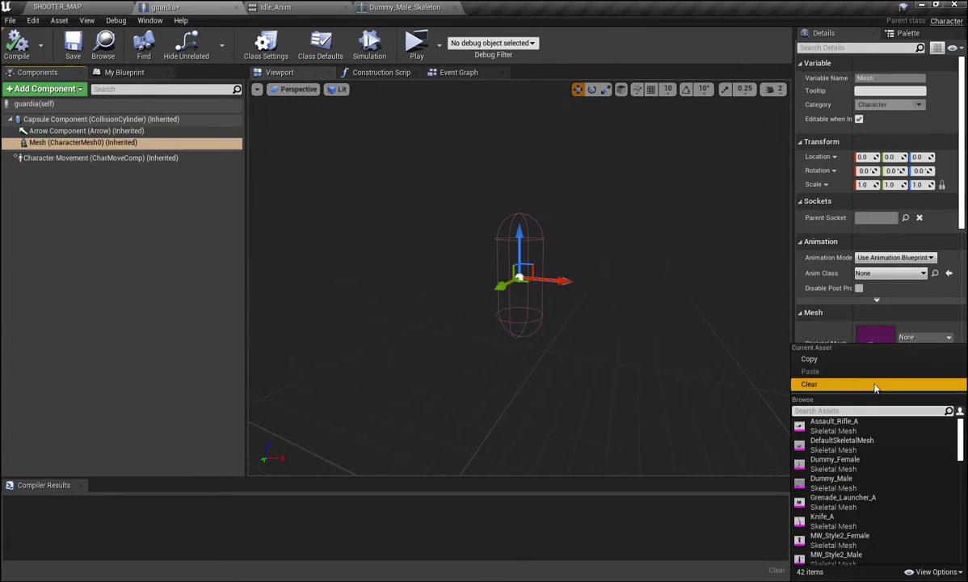
type("d")
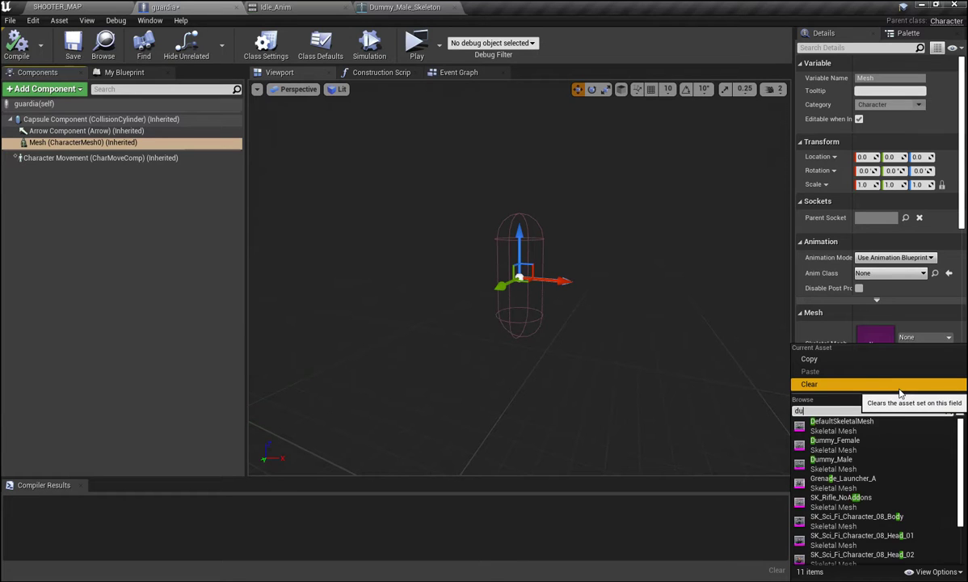
type("u")
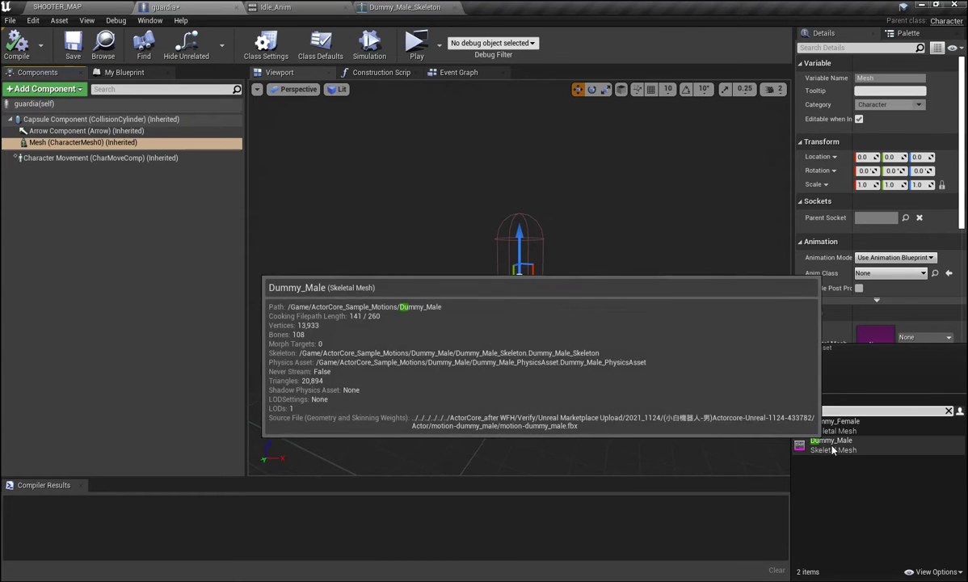
left_click(828, 446)
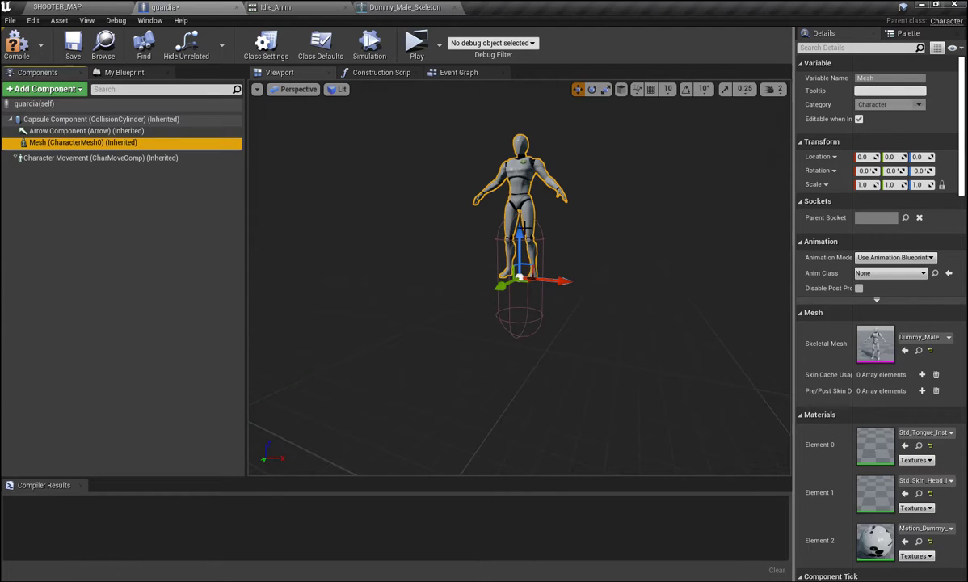
Lower the mesh to Z -85.8 so its feet meet the capsule bottom, checking in side view.
left_click(517, 234)
left_click_drag(517, 234, 519, 294)
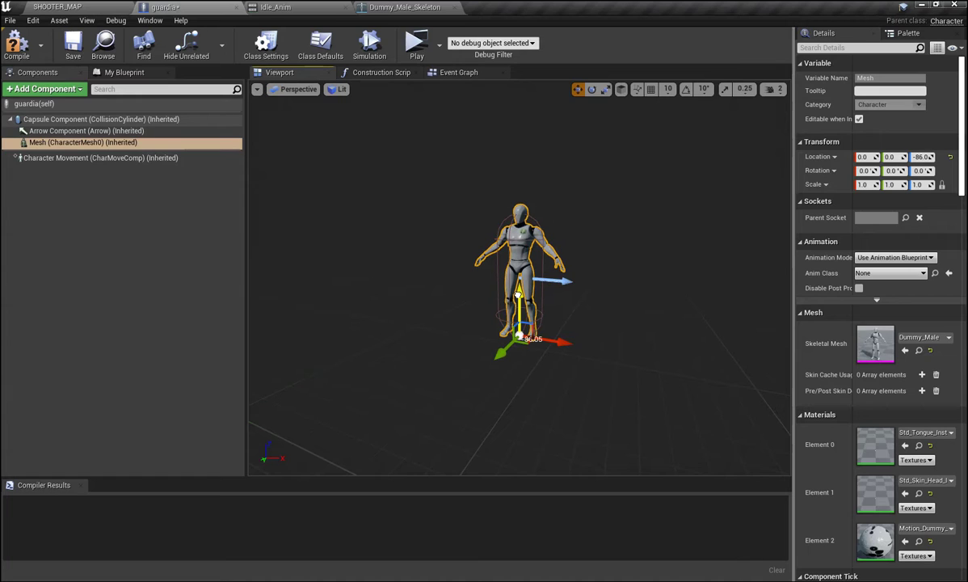
left_click(298, 89)
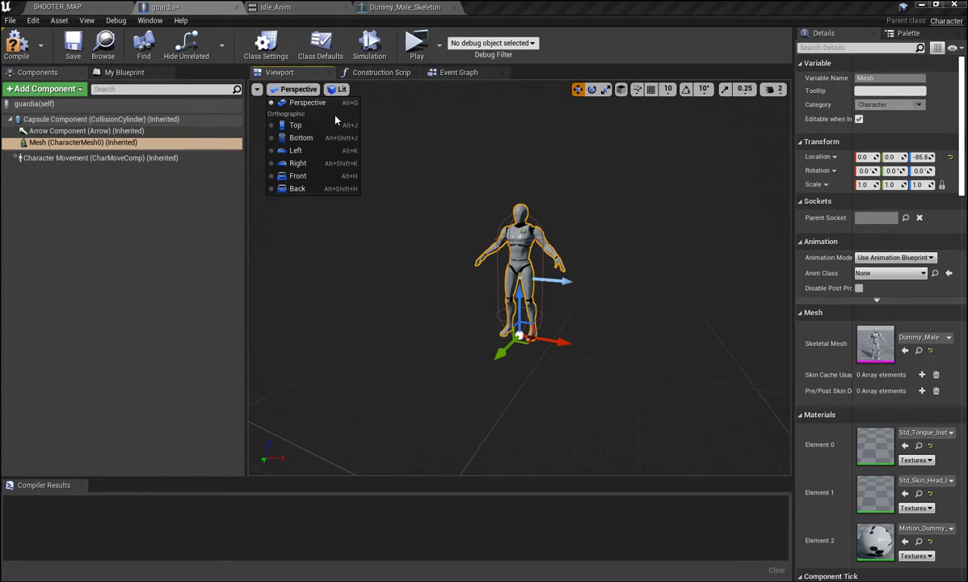
left_click(305, 155)
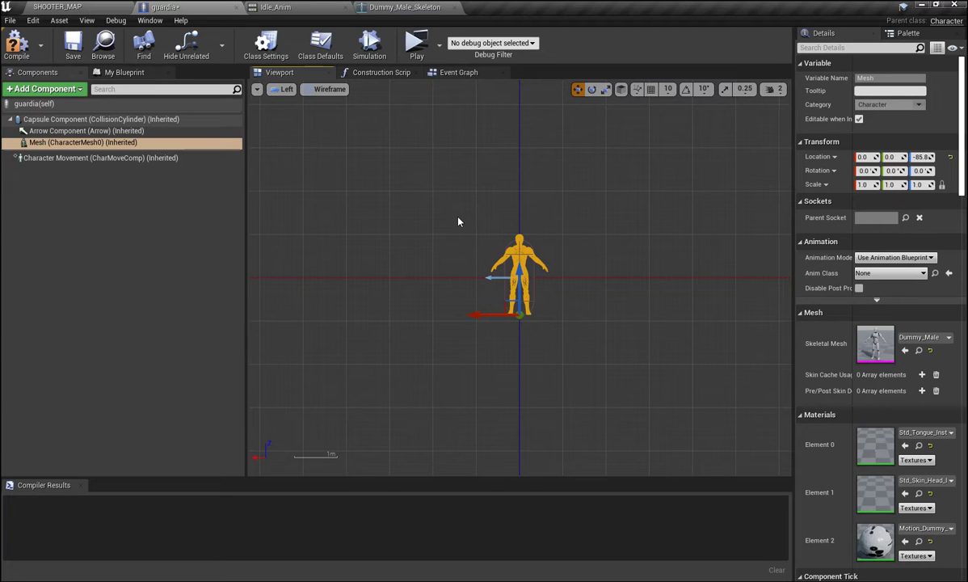
left_click(284, 89)
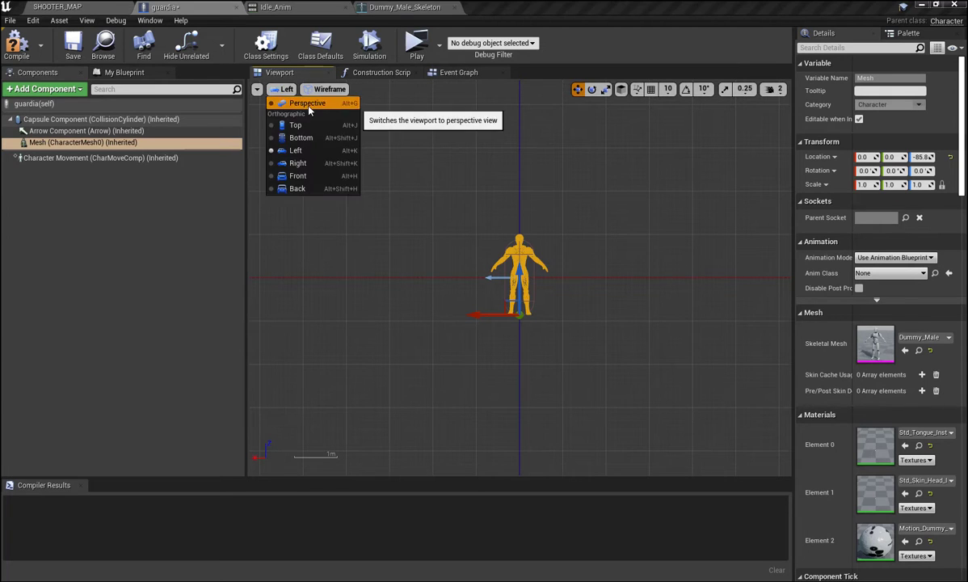
left_click(308, 105)
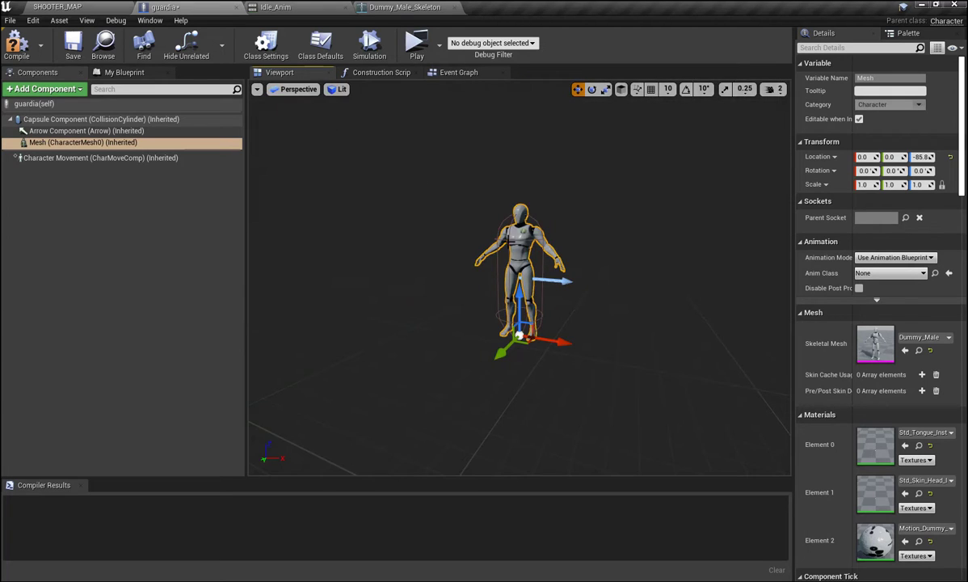
Enable grid, rotation and scale snapping and turn the mesh to yaw -90.
left_click(650, 89)
left_click(686, 89)
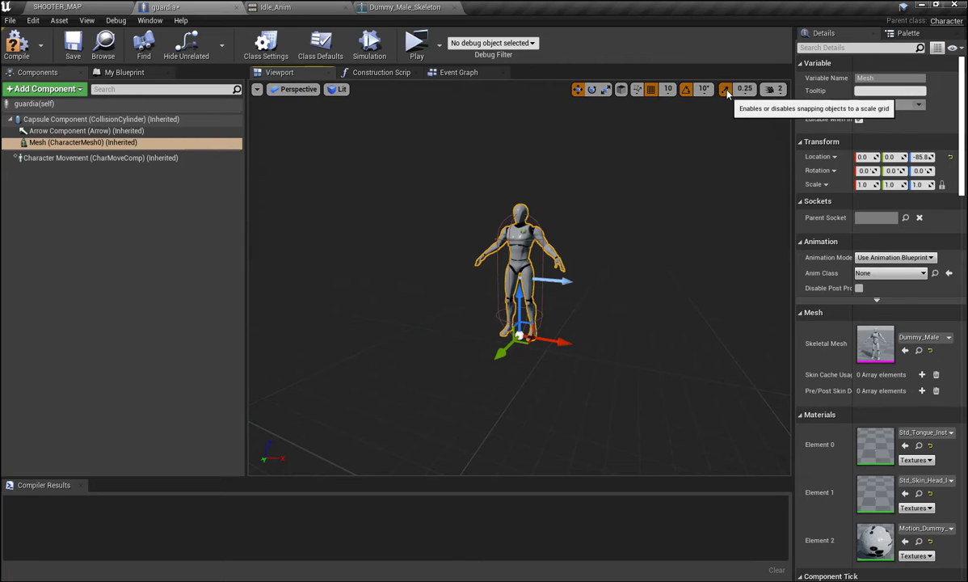
left_click(724, 90)
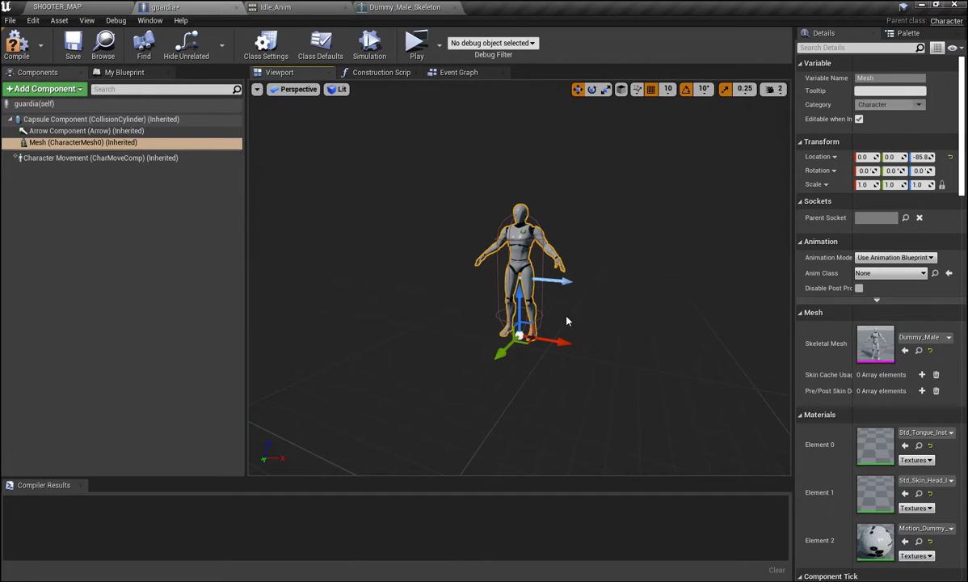
left_click(591, 89)
left_click_drag(511, 368, 502, 364)
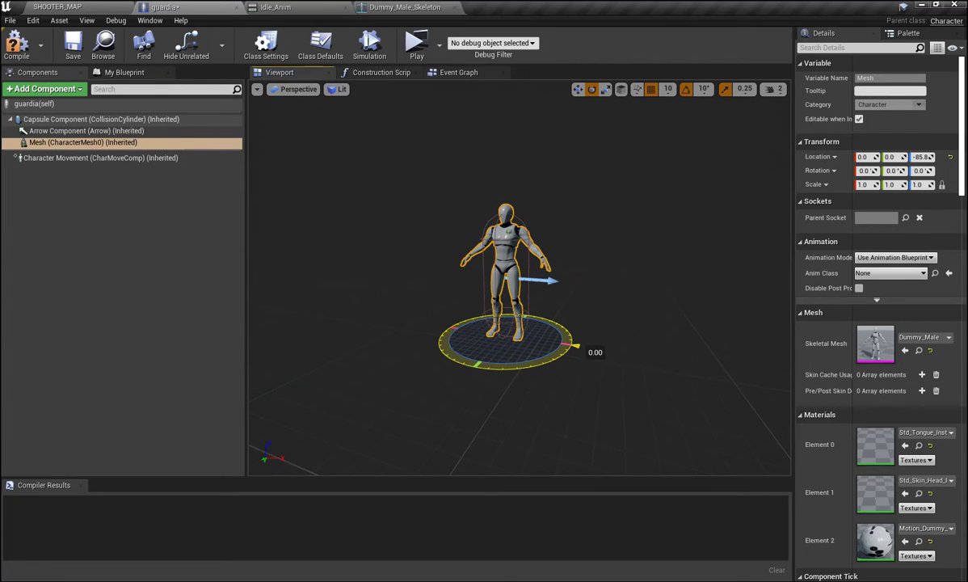
mouse_move(576, 348)
left_mouse_down()
mouse_move(530, 316)
mouse_move(442, 344)
left_mouse_up()
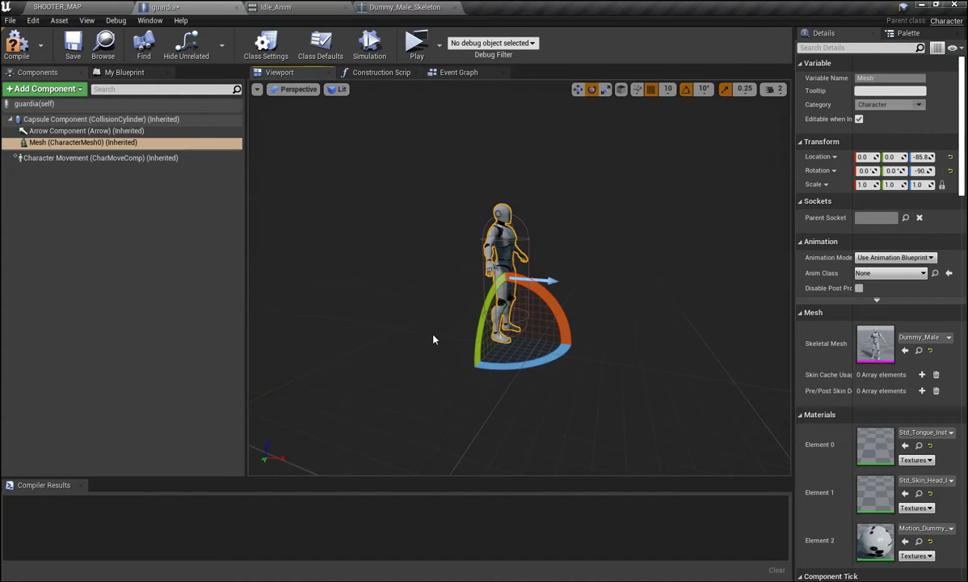
Compile and save the guardia Blueprint, then return to SHOOTER_MAP.
left_click(16, 45)
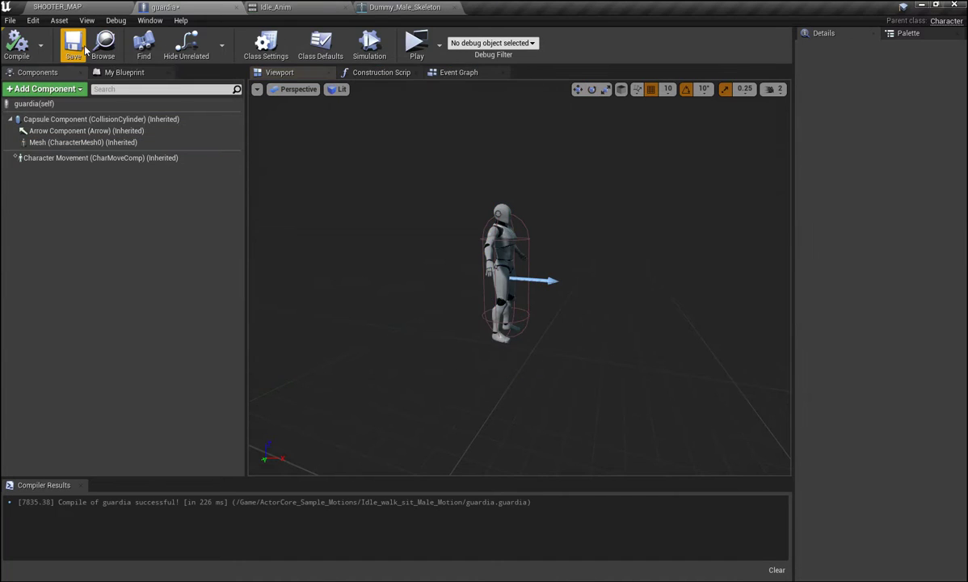
left_click(74, 47)
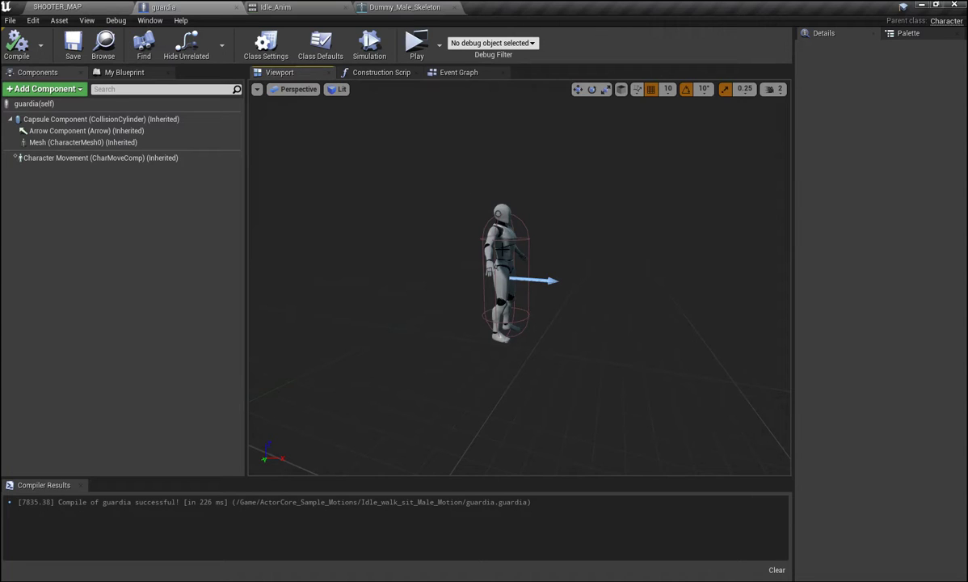
left_click(471, 227)
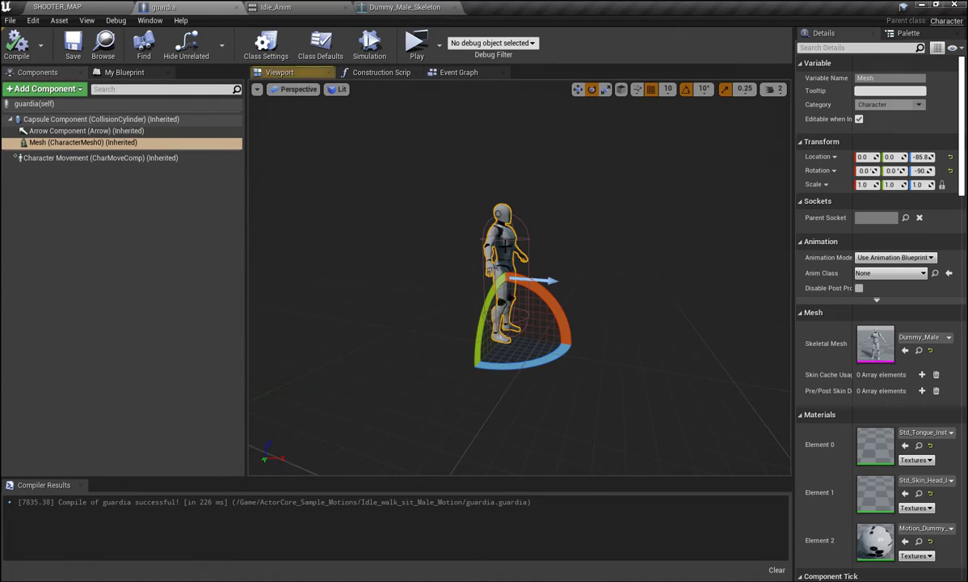
left_click(88, 6)
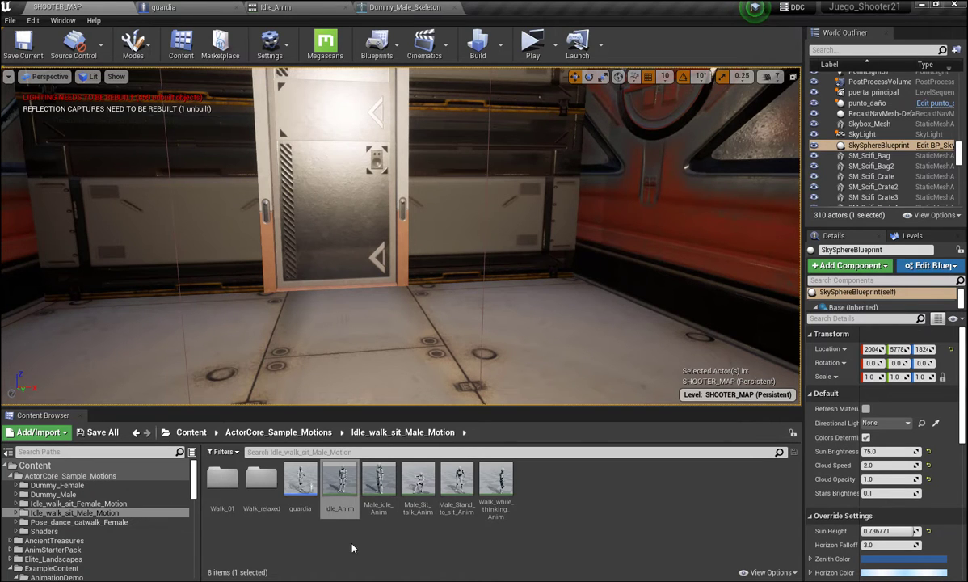
Place a guardia character beside the door and rotate it to yaw 90 to face the camera.
left_click(300, 479)
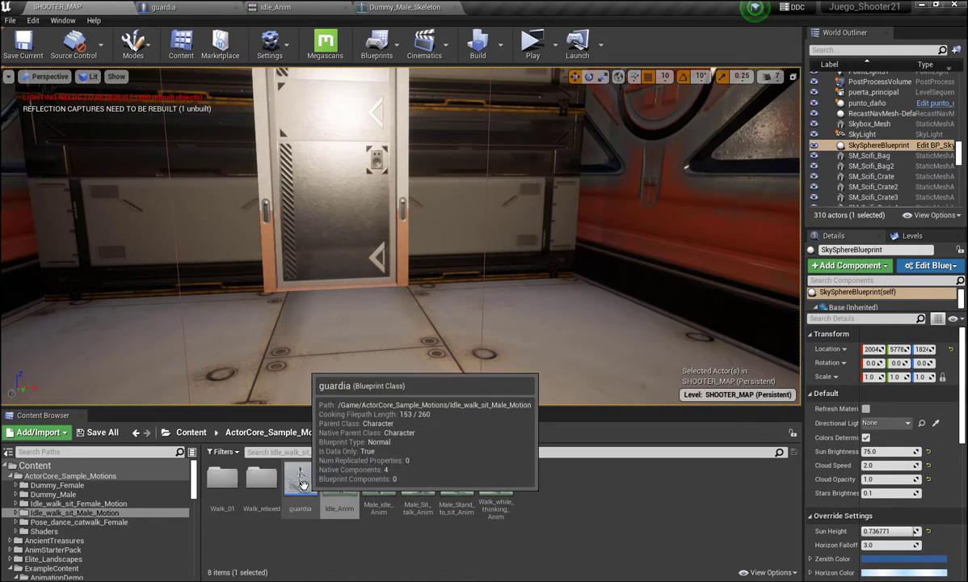
left_click_drag(316, 463, 461, 297)
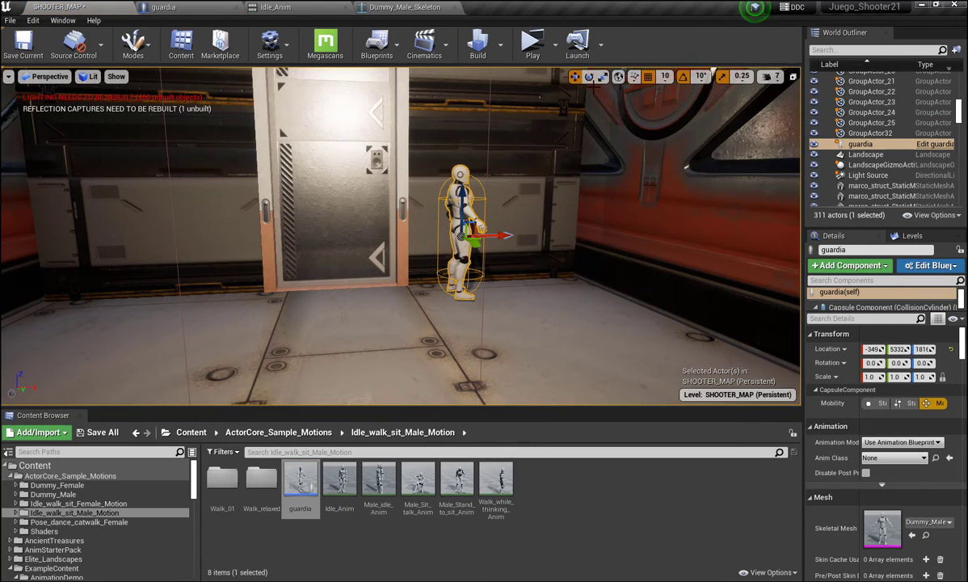
left_click(589, 76)
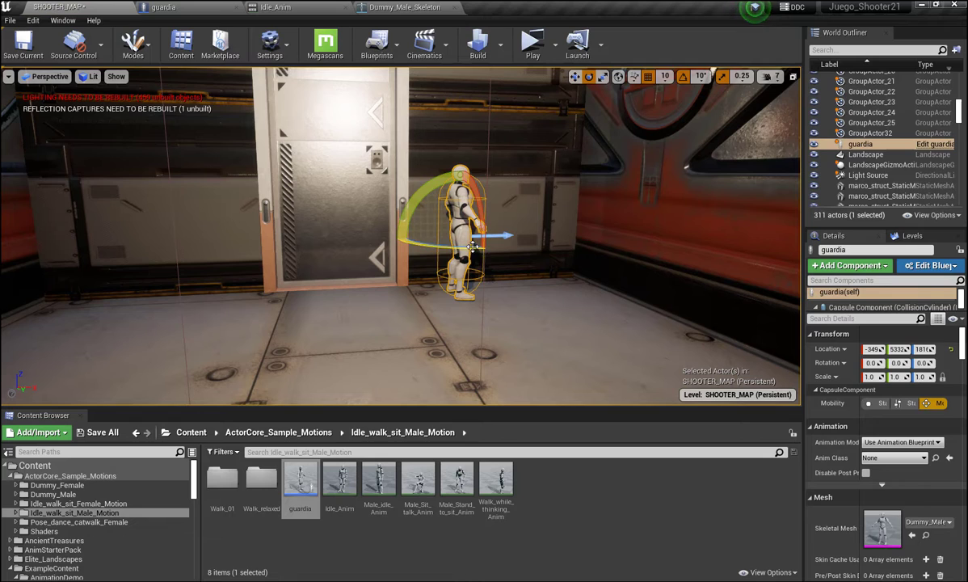
left_click(380, 230)
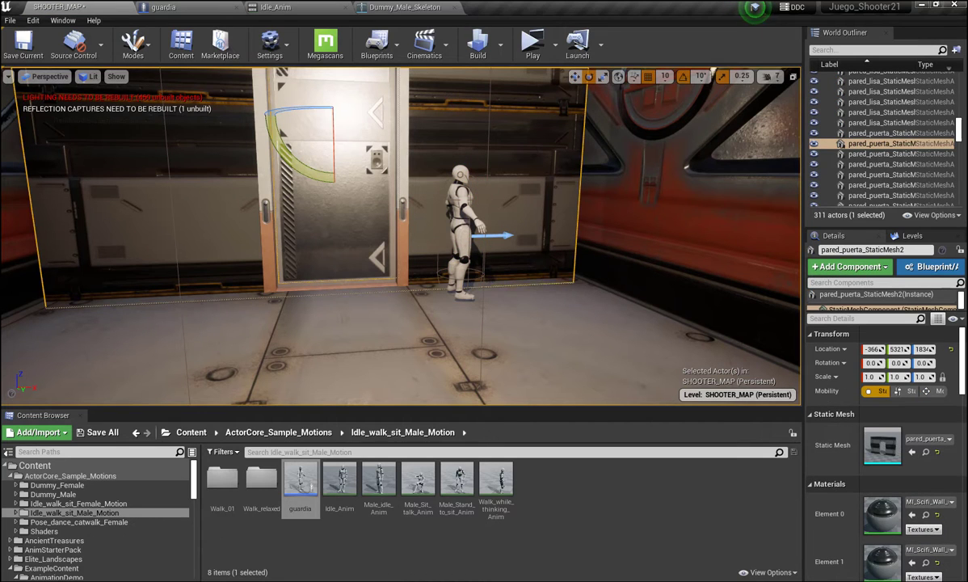
left_click(448, 218)
left_click_drag(474, 250, 496, 257)
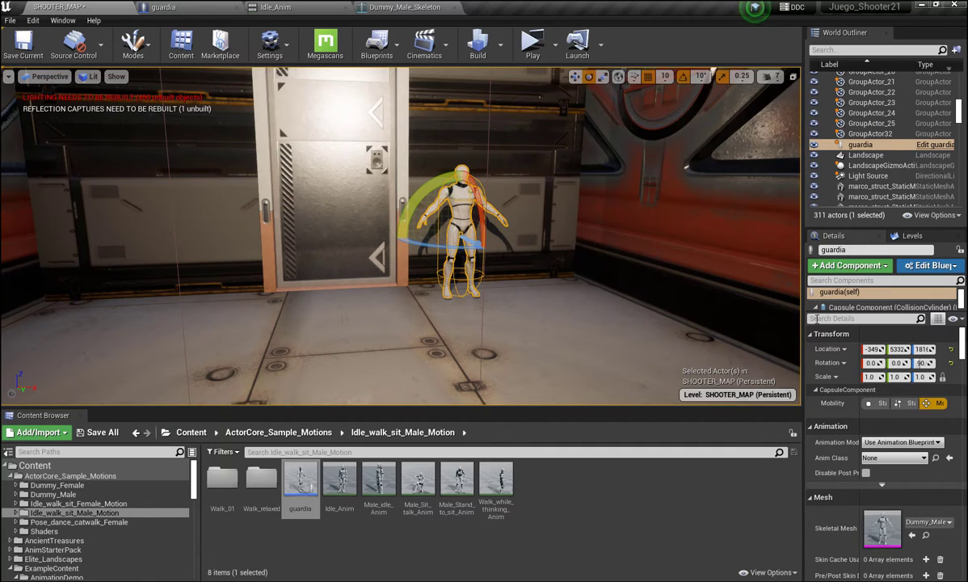
scroll(894, 390, "down", 3)
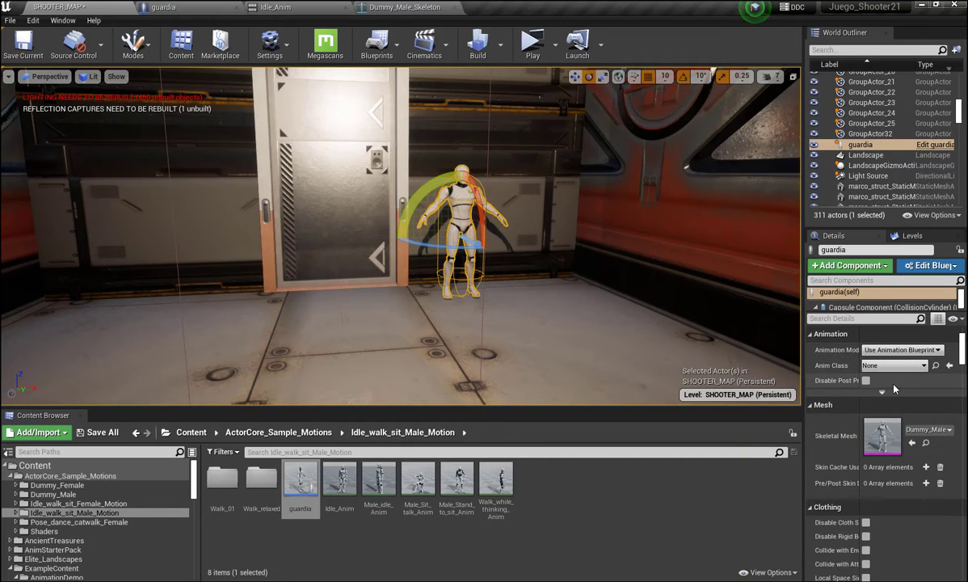
Set the guardia's Animation Mode to Use Animation Asset with Idle_Anim as Anim to Play.
left_click(937, 349)
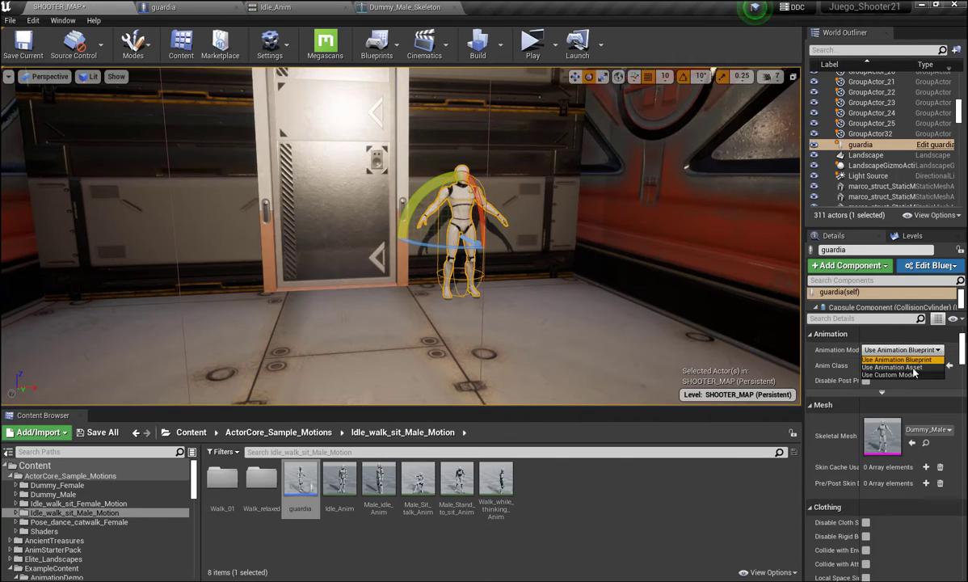
left_click(901, 367)
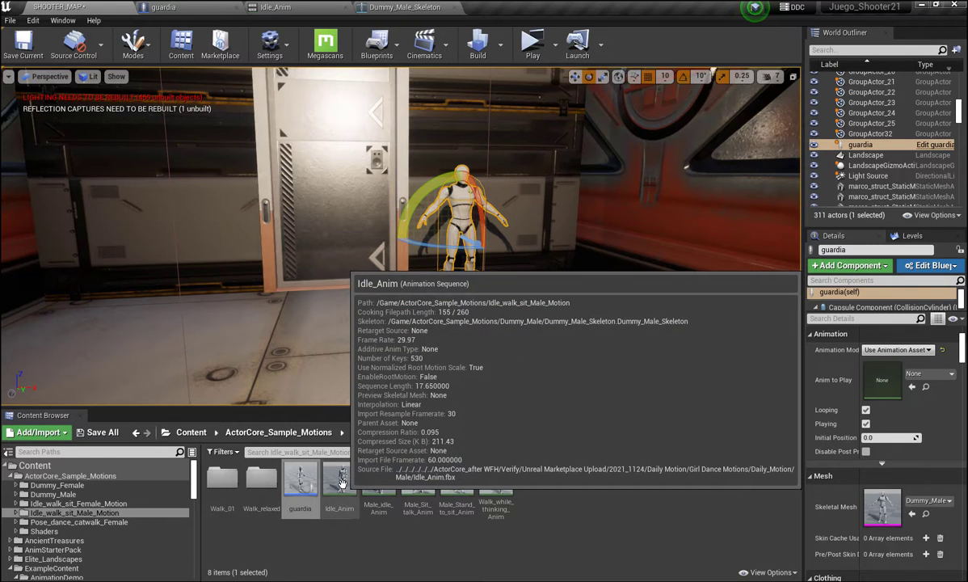
left_click(341, 483)
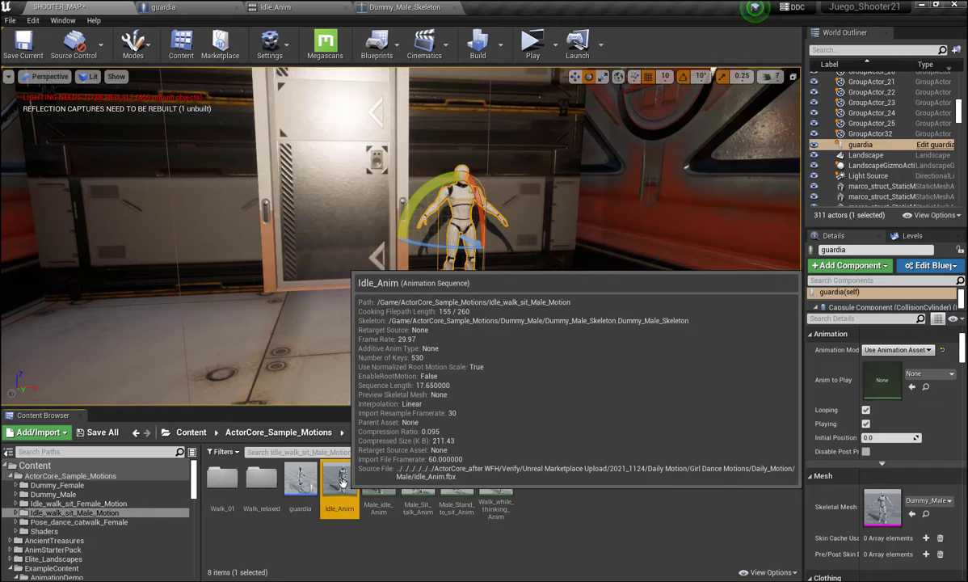
left_click_drag(341, 482, 879, 385)
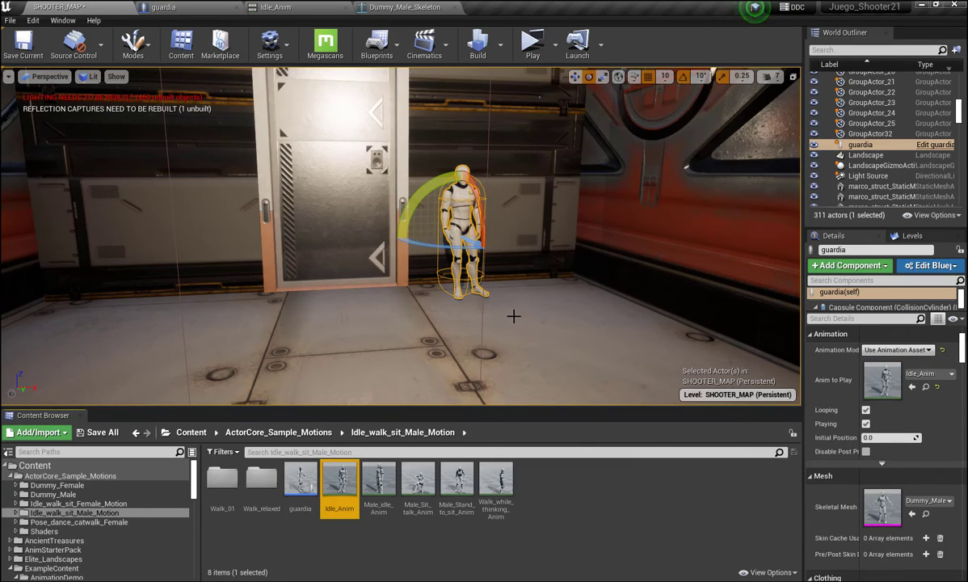
Duplicate the guardia as guardia2 left of the door, playing Male_idle_Anim.
left_click_drag(466, 249, 458, 241)
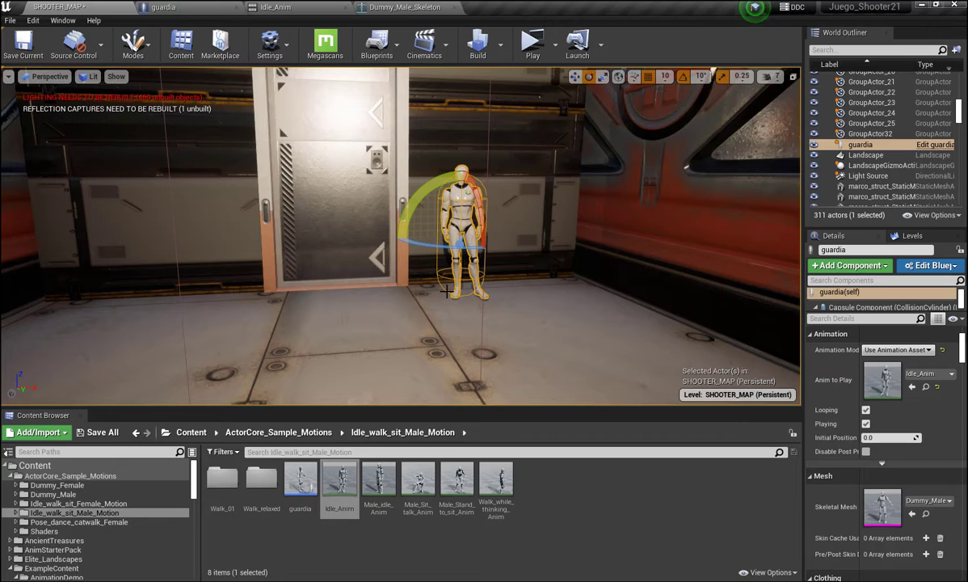
left_click(574, 76)
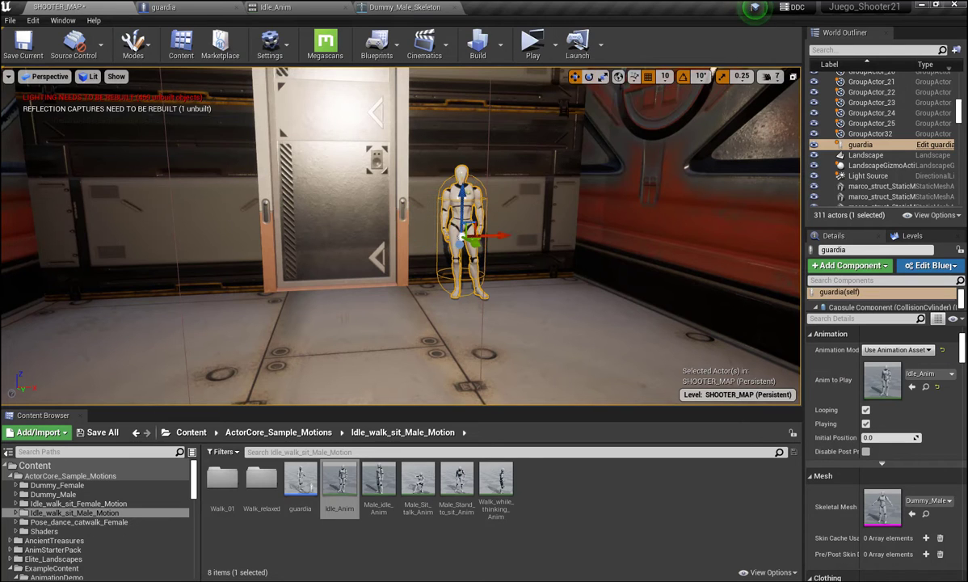
left_click_drag(510, 228, 247, 267, "alt")
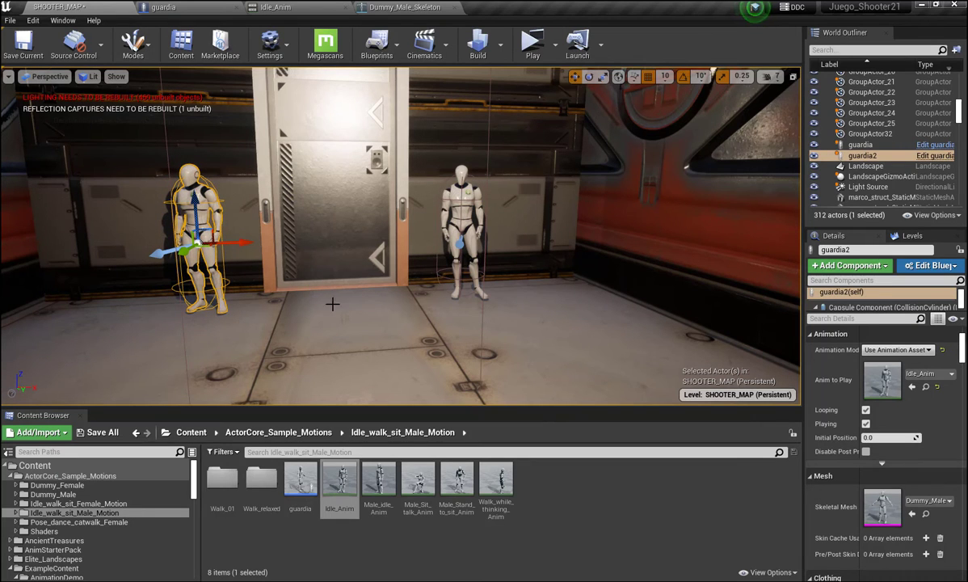
mouse_move(380, 482)
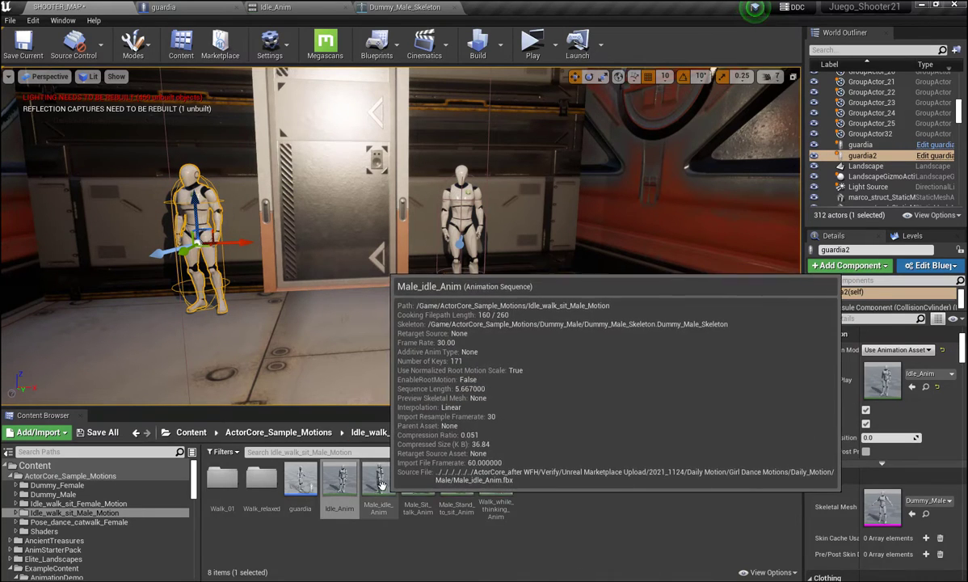
left_click_drag(380, 483, 880, 384)
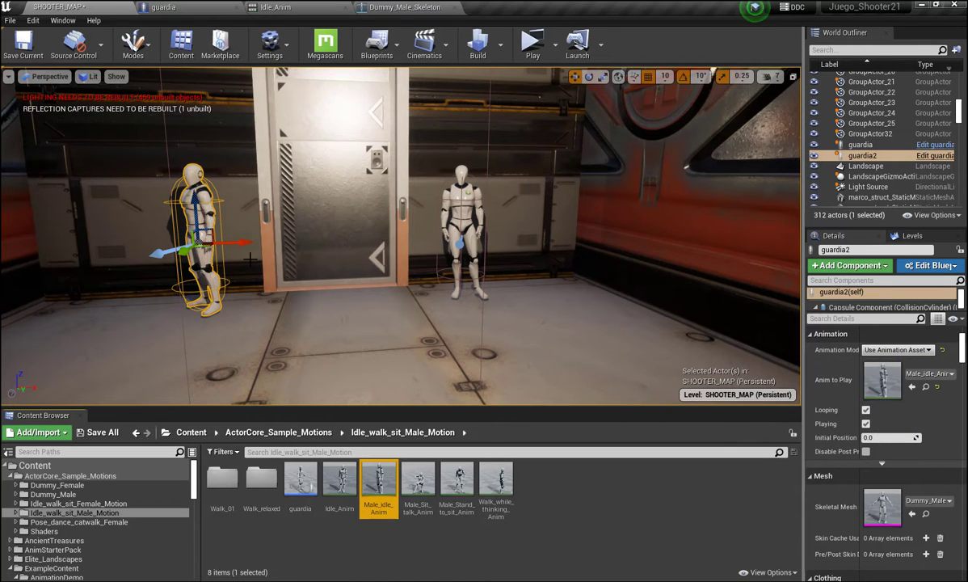
Rotate guardia2 about -40 degrees so it faces the camera.
left_click(589, 76)
left_click_drag(202, 254, 266, 242)
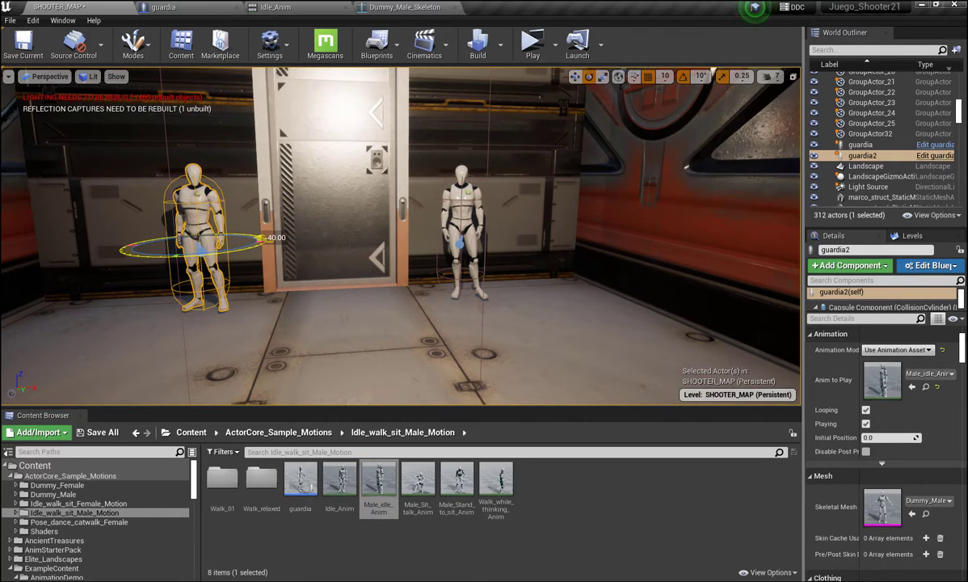
left_click_drag(267, 238, 265, 239)
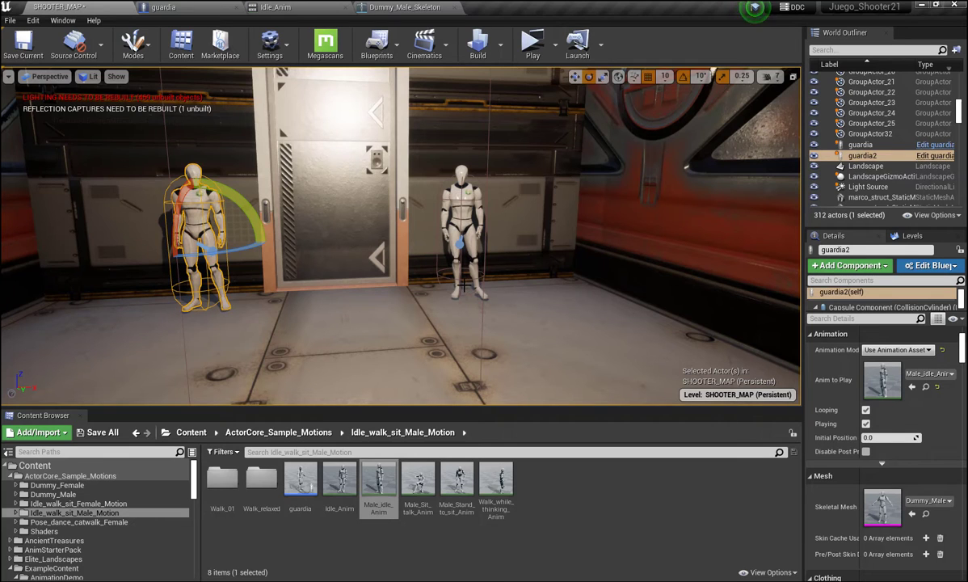
Drop camera speed to 3, fly to a corridor doorway, and place a third guardia there.
mouse_move(301, 484)
right_click_drag(401, 350, 727, 347)
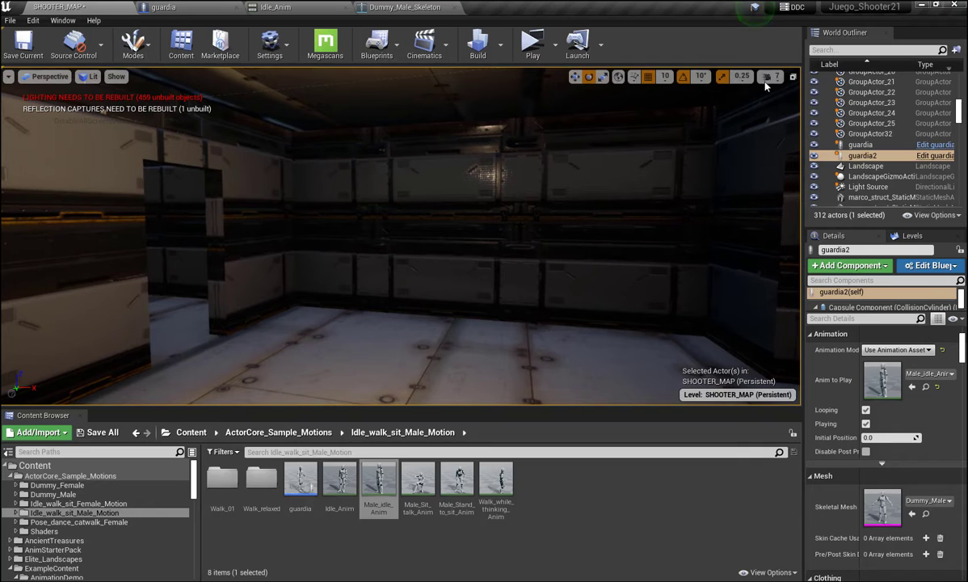
left_click(772, 76)
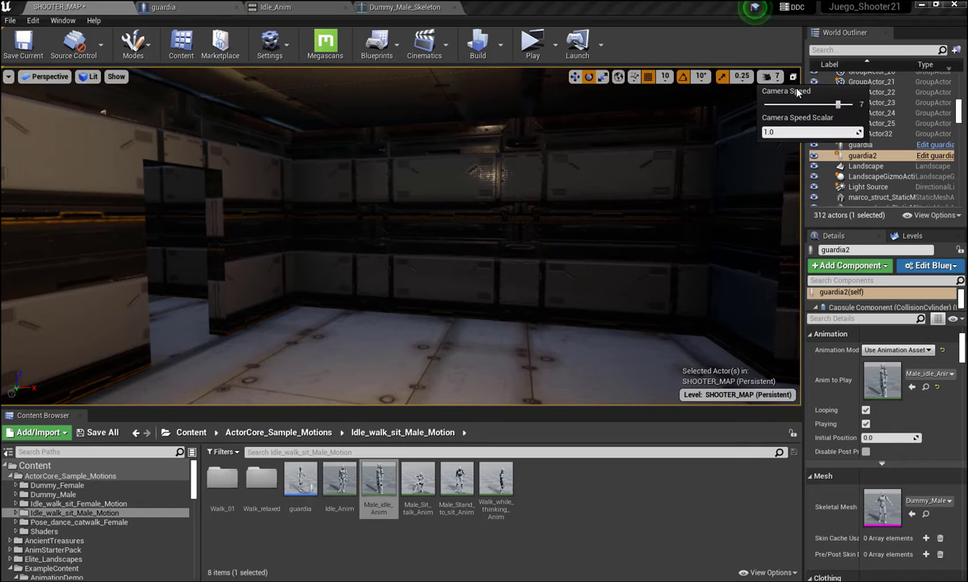
left_click(800, 105)
mouse_move(711, 243)
right_mouse_down()
mouse_move(550, 243)
mouse_move(630, 242)
mouse_move(598, 242)
right_mouse_up()
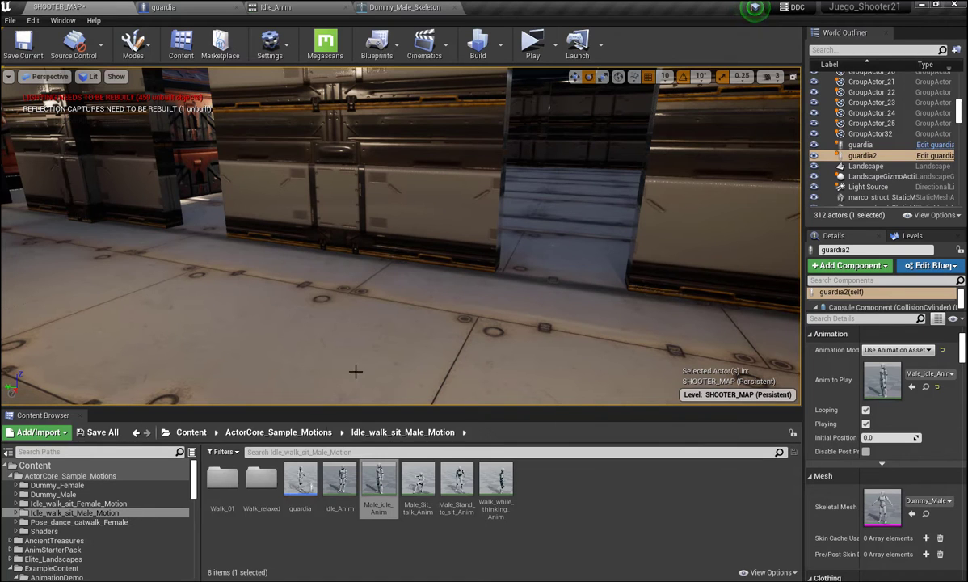
mouse_move(299, 478)
left_mouse_down()
mouse_move(366, 414)
mouse_move(517, 355)
left_mouse_up()
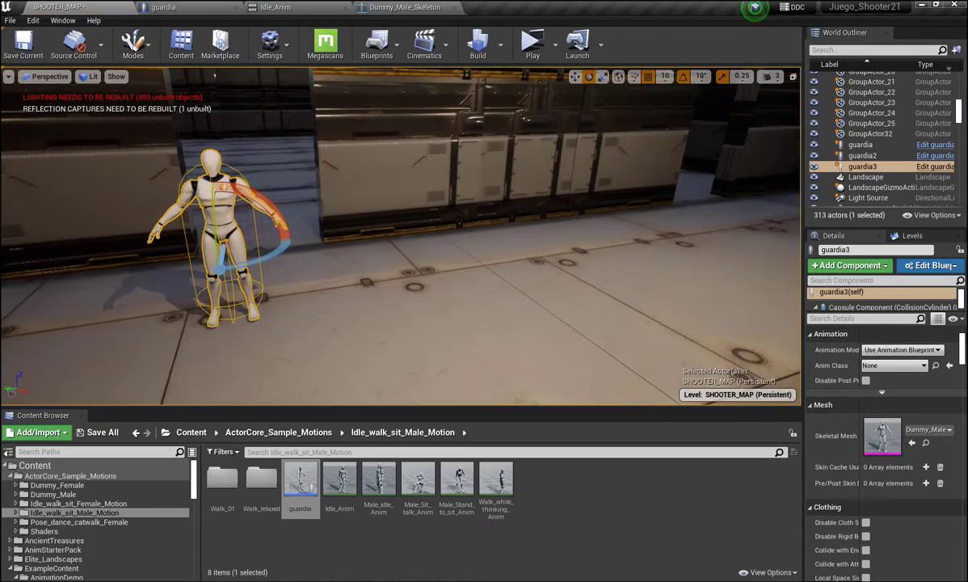
Drag guardia3 along its translate arrows to the middle of the corridor floor near the far wall.
left_click(575, 77)
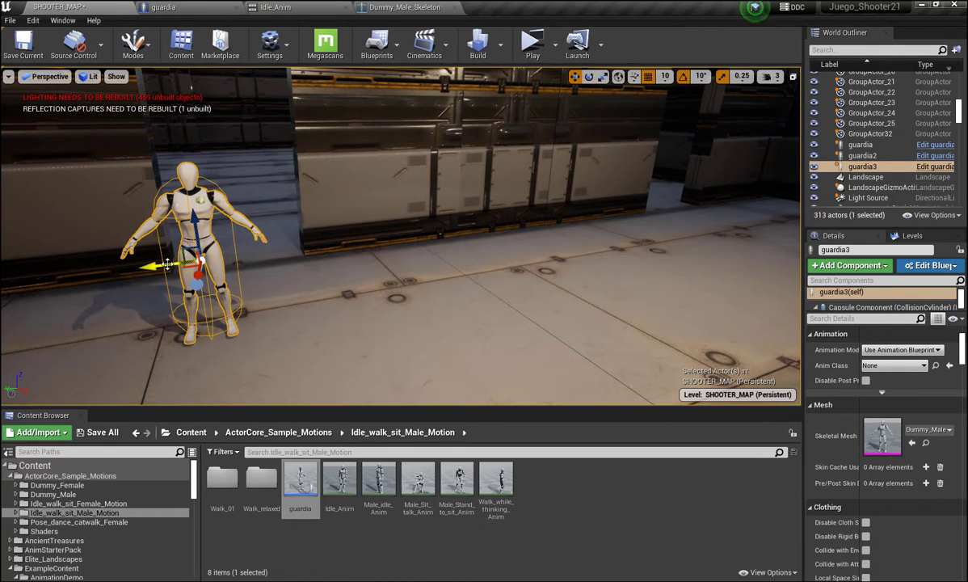
left_click_drag(166, 264, 761, 263)
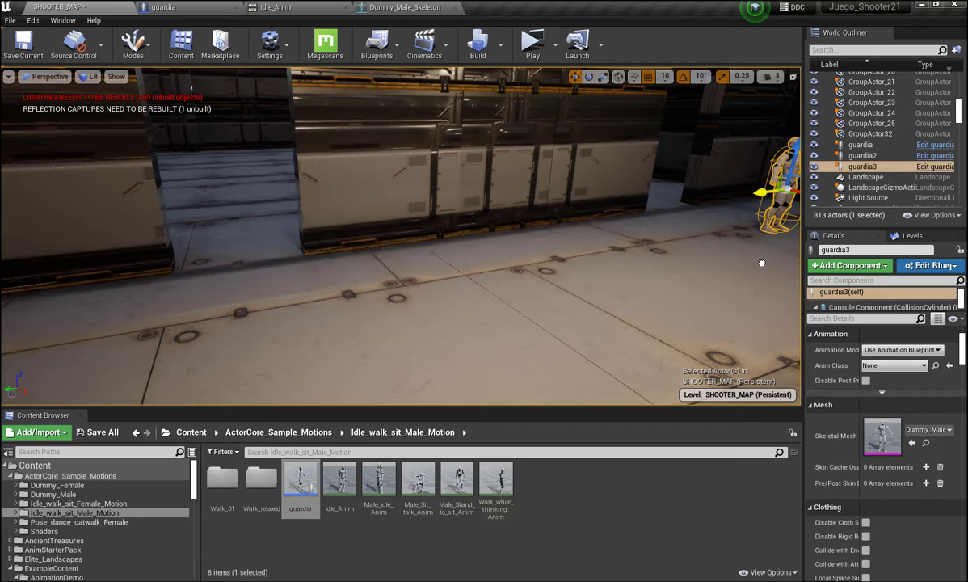
right_click_drag(761, 264, 709, 204)
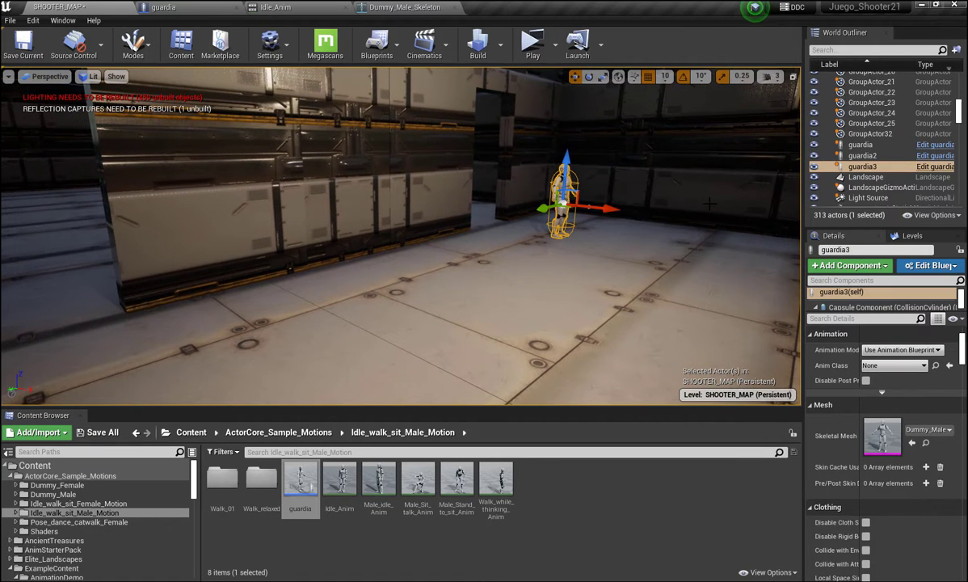
left_click_drag(543, 208, 254, 349)
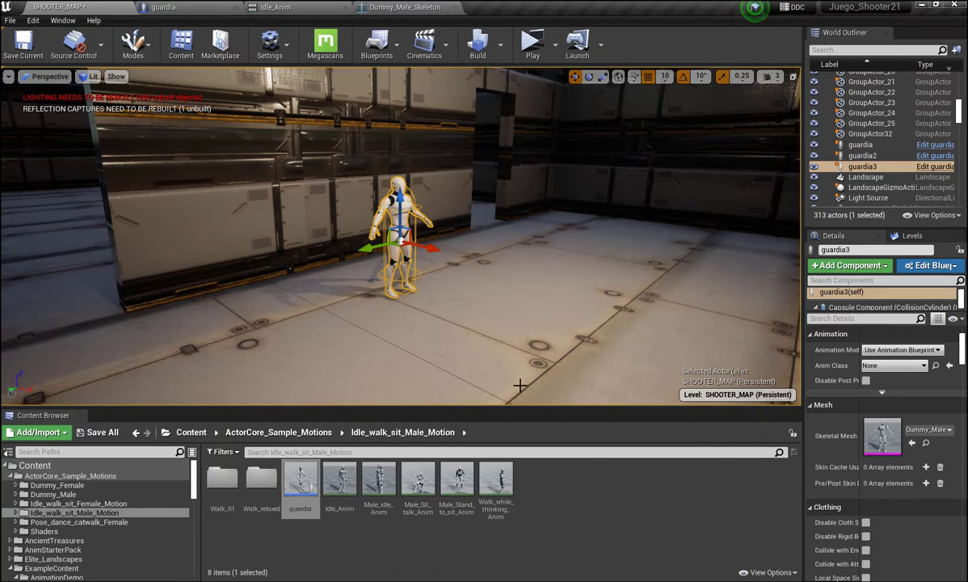
mouse_move(500, 477)
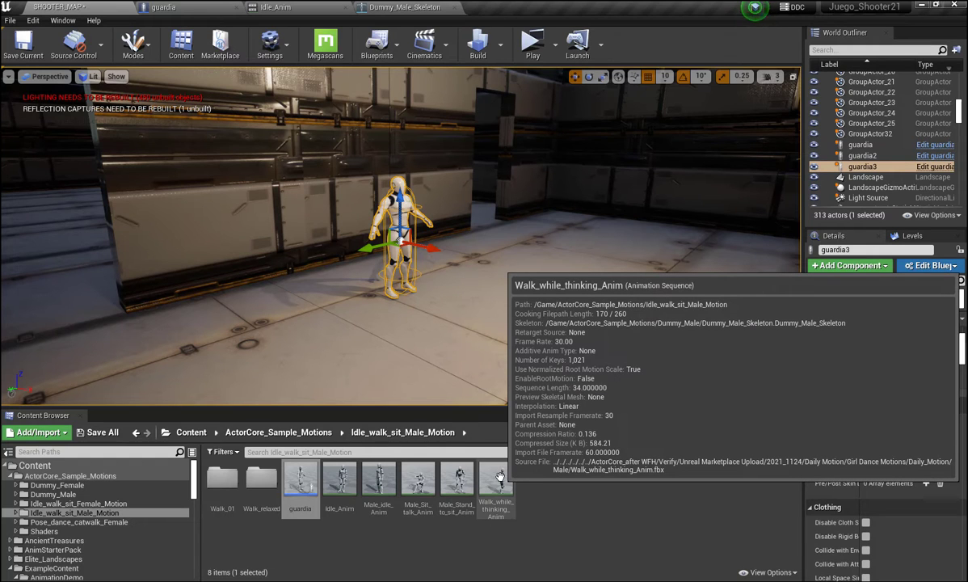
Preview Walk_while_thinking_Anim in the animation editor and close the Dummy_Male_Skeleton tab.
double_click(498, 479)
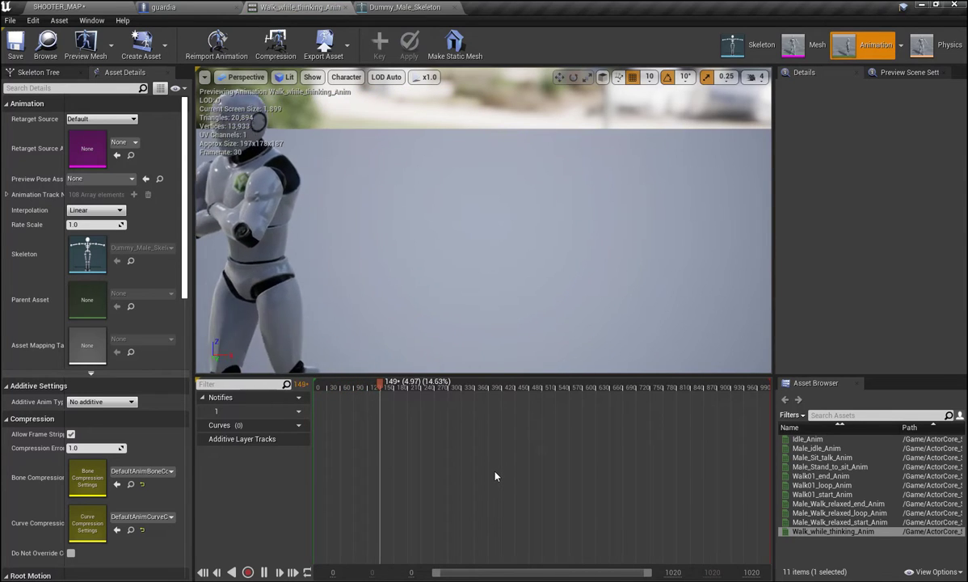
right_click_drag(500, 322, 452, 363)
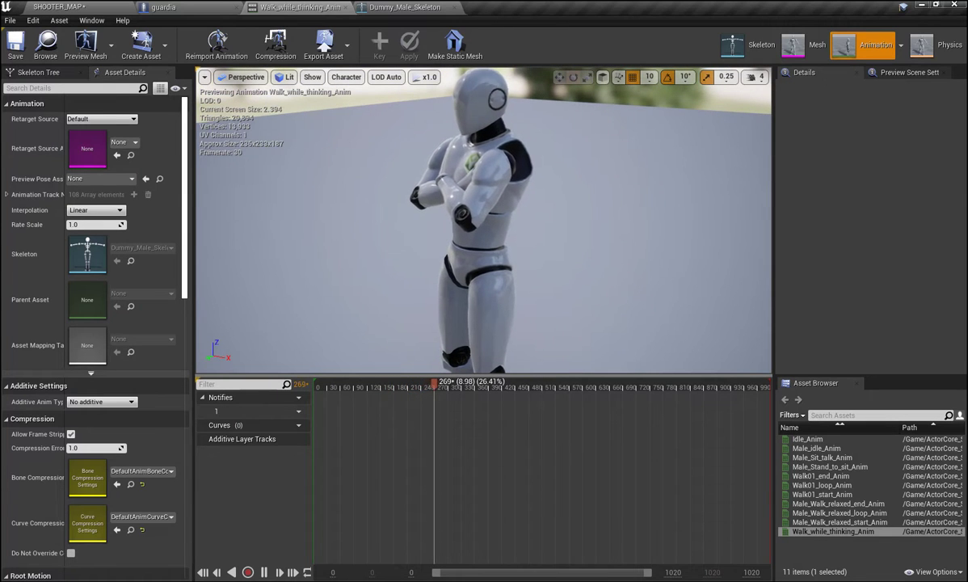
left_click(456, 8)
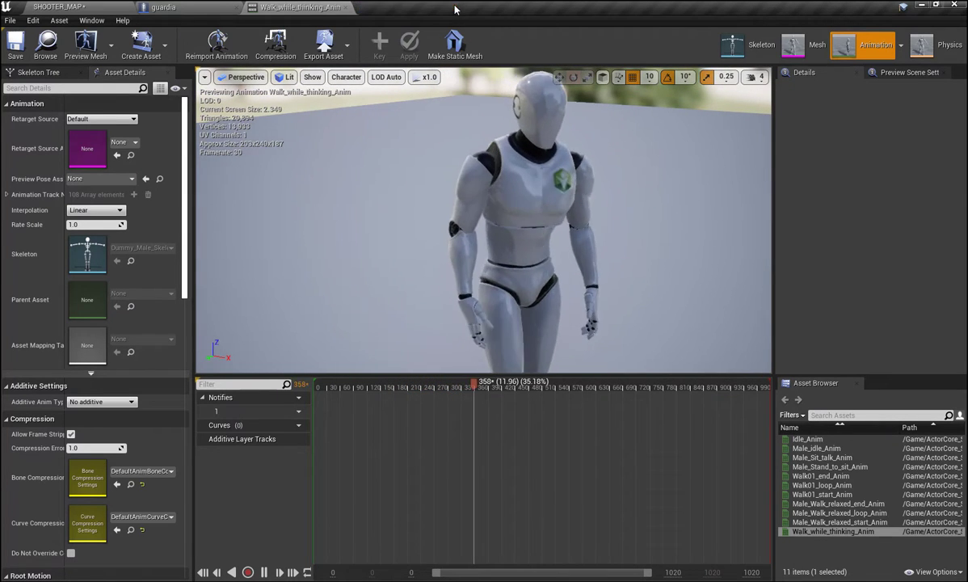
Close the walk animation and guardia blueprint tabs to return to SHOOTER_MAP.
left_click(347, 7)
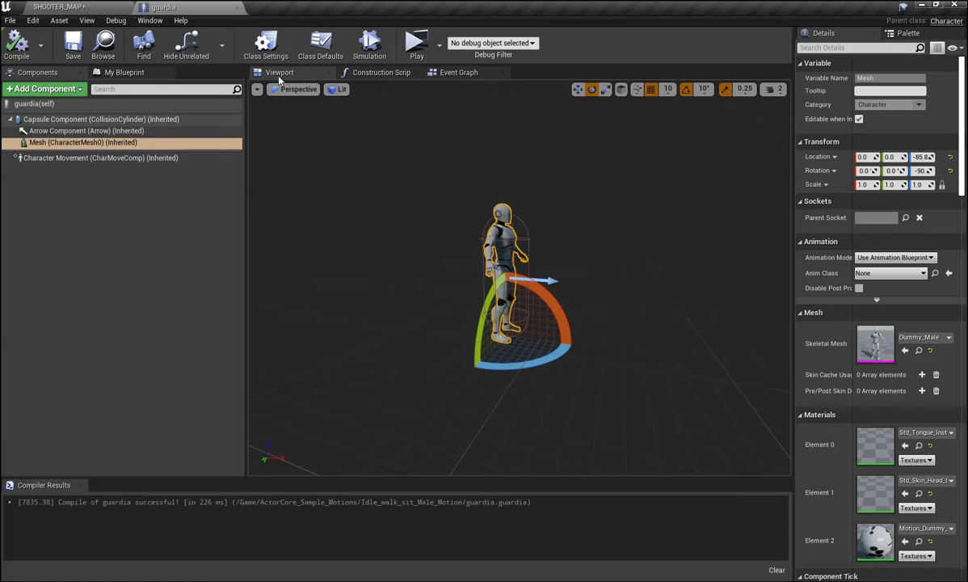
left_click(236, 7)
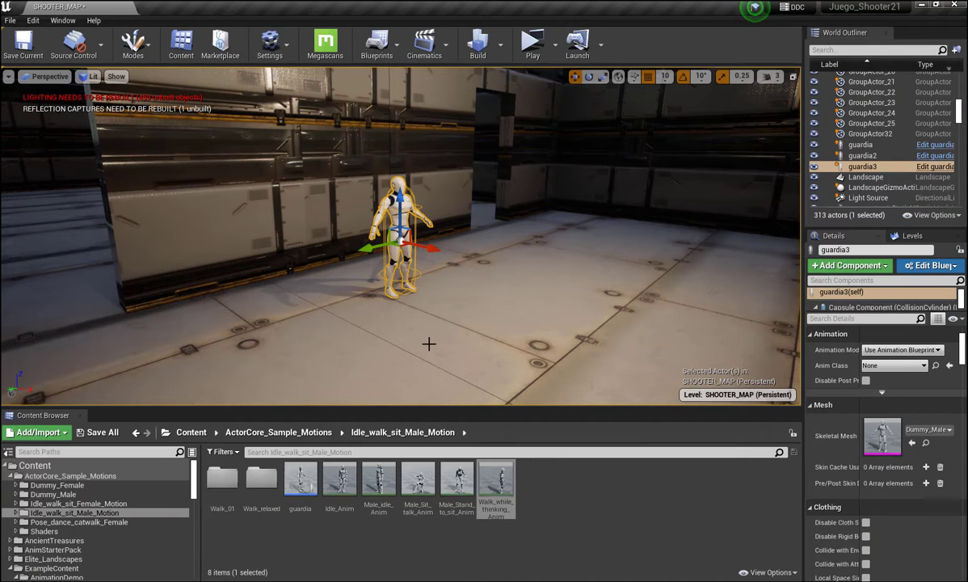
right_click_drag(428, 343, 461, 351)
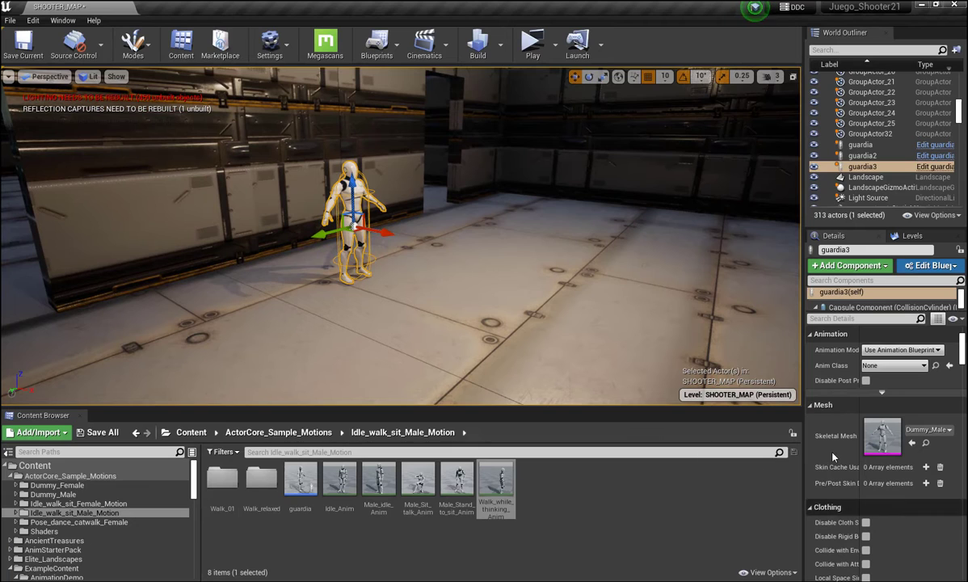
Set guardia3 to Use Animation Asset mode with Walk_while_thinking_Anim as Anim to Play.
left_click(939, 352)
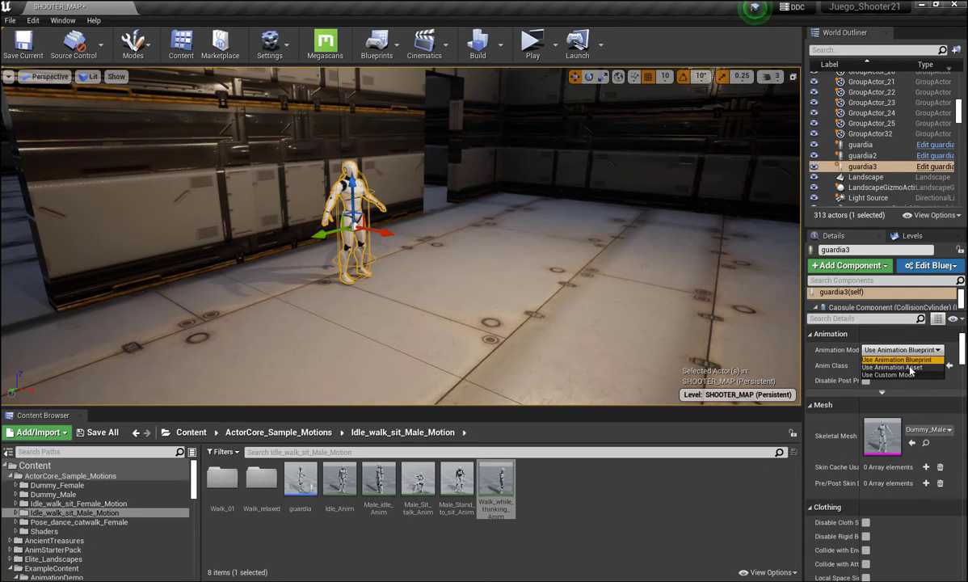
left_click(892, 368)
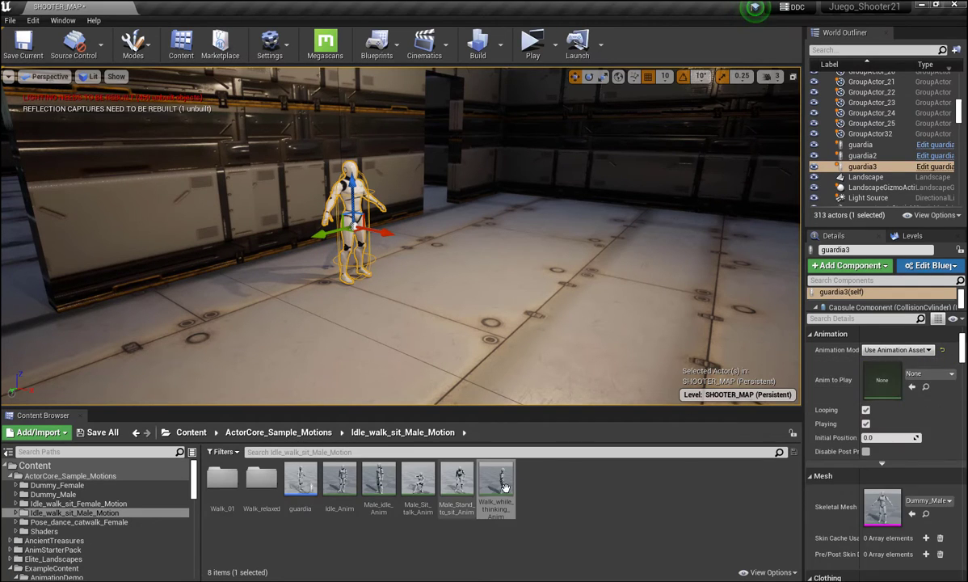
left_click_drag(495, 485, 889, 376)
right_click_drag(491, 257, 549, 258)
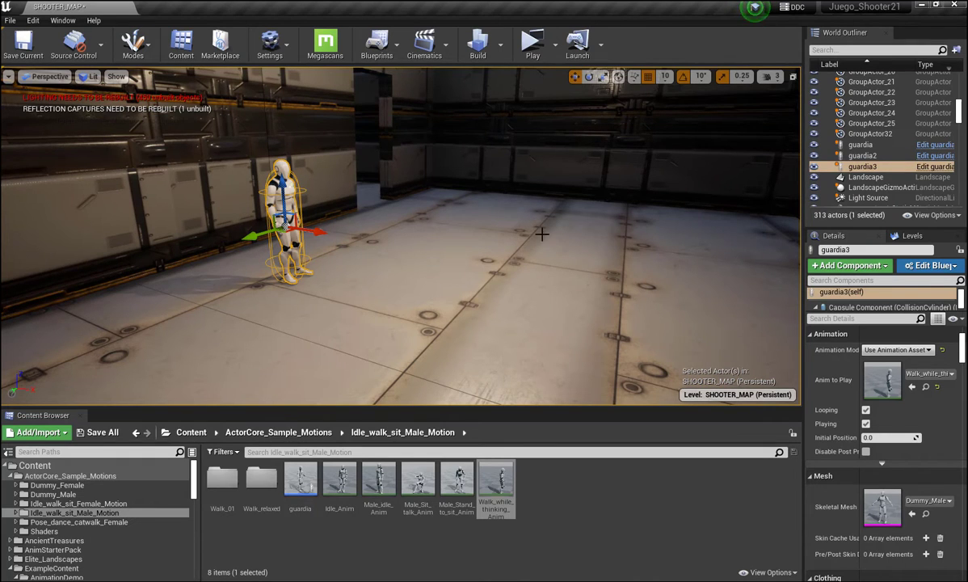
double_click(456, 477)
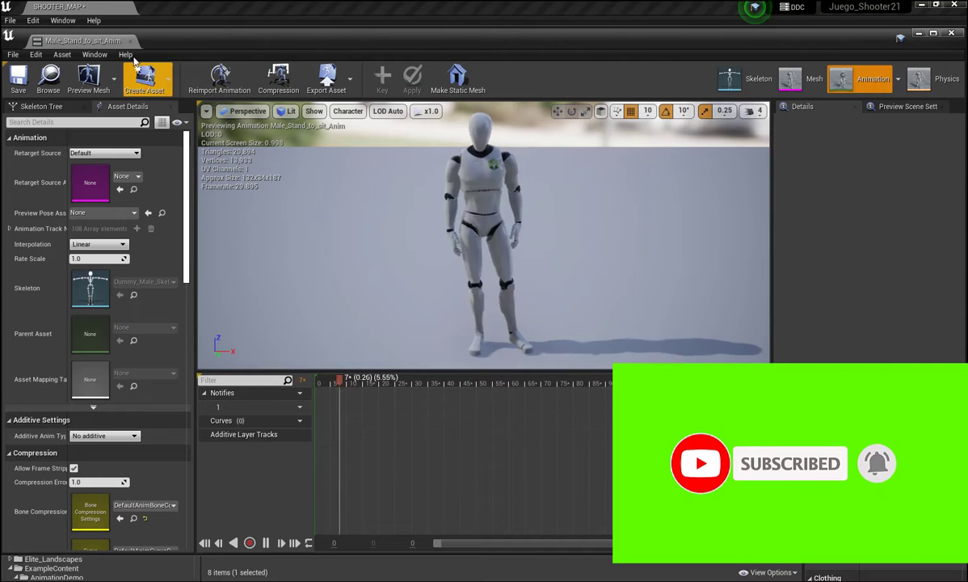
left_click(61, 6)
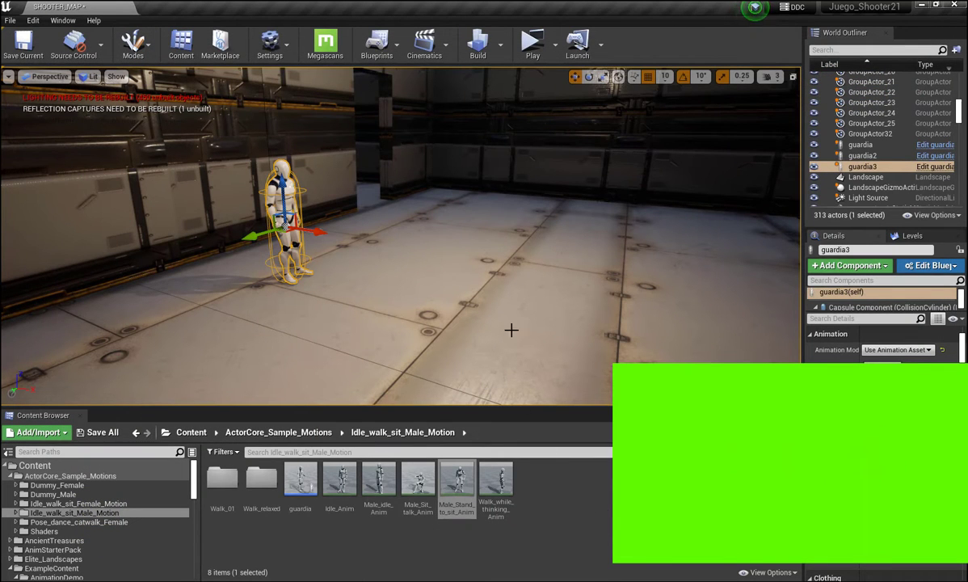
right_click_drag(404, 243, 364, 243)
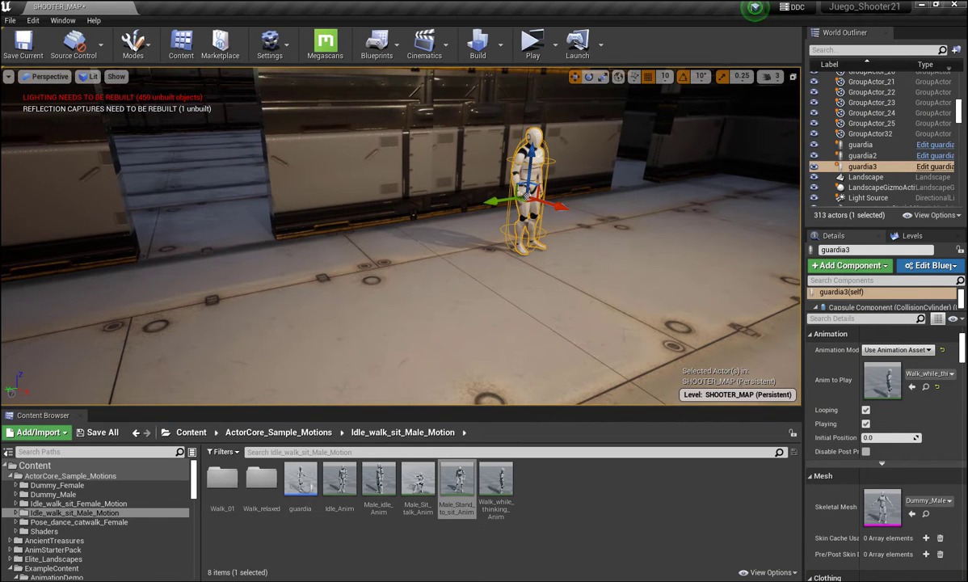
mouse_move(404, 242)
right_mouse_down()
mouse_move(380, 235)
mouse_move(453, 243)
right_mouse_up()
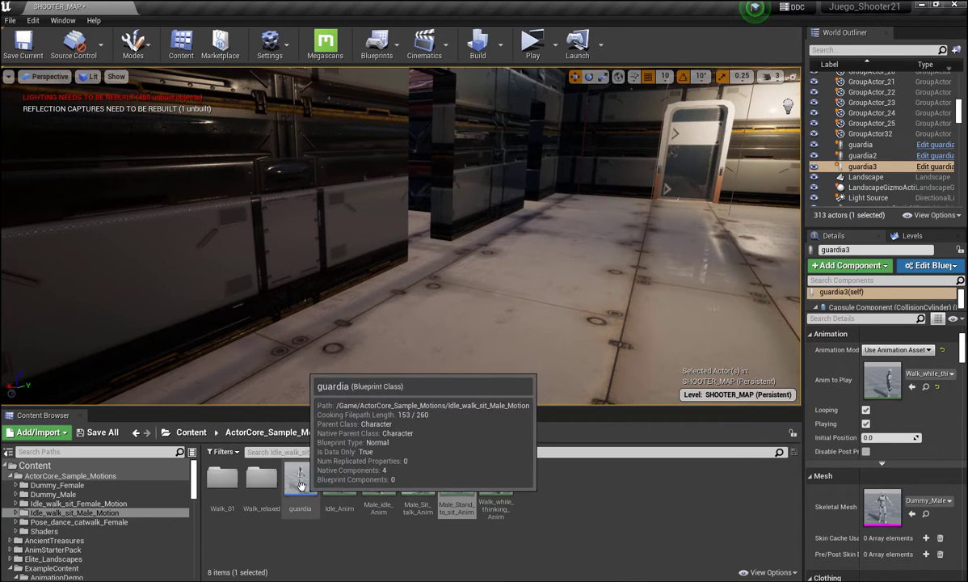
Place a new guardia (guardia4) in the corridor and rotate it to face the camera.
mouse_move(300, 478)
left_mouse_down()
mouse_move(397, 317)
mouse_move(395, 327)
left_mouse_up()
left_click(588, 76)
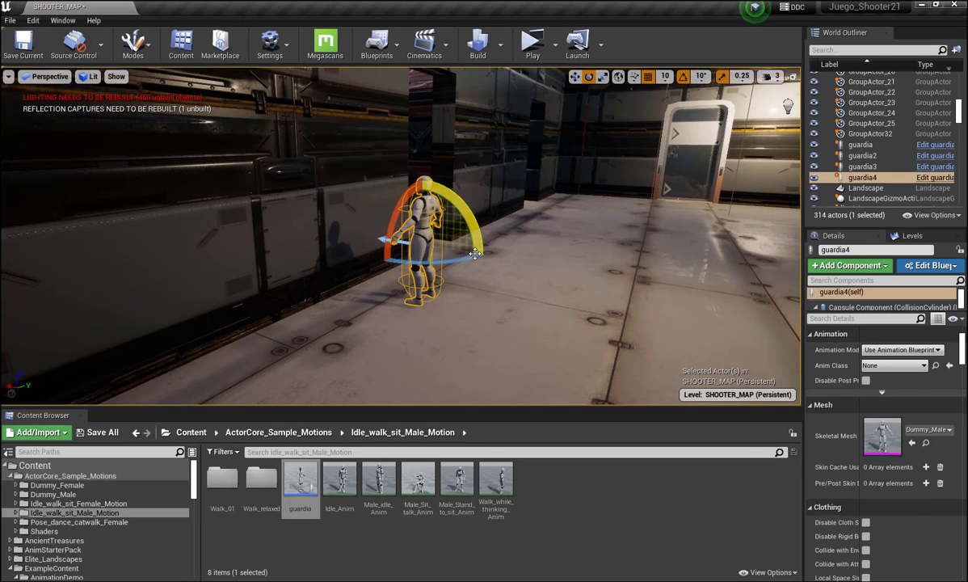
left_click_drag(468, 257, 518, 272)
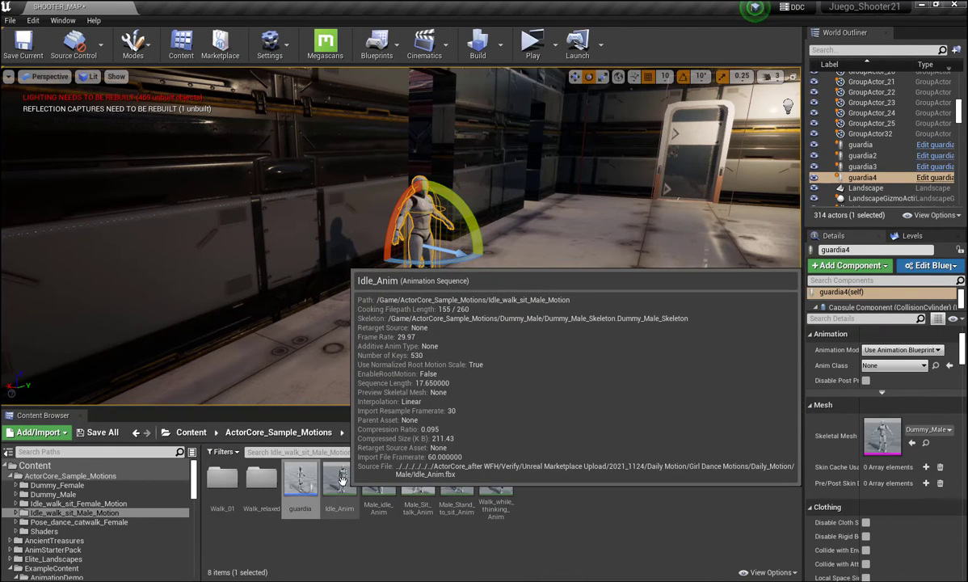
Set guardia4 to Use Animation Asset mode with Idle_Anim as Anim to Play.
left_click(341, 480)
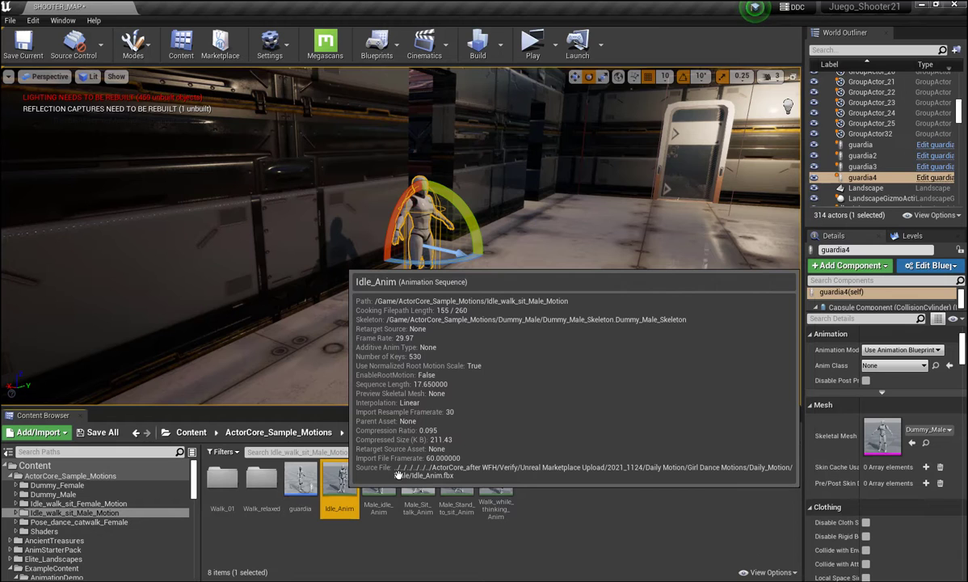
left_click(899, 349)
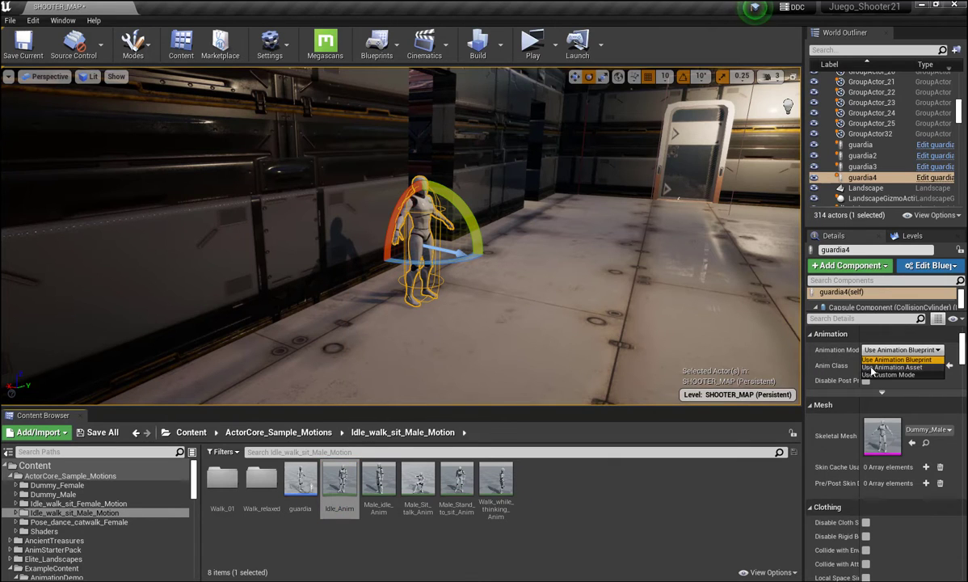
left_click(872, 371)
left_click_drag(340, 479, 870, 379)
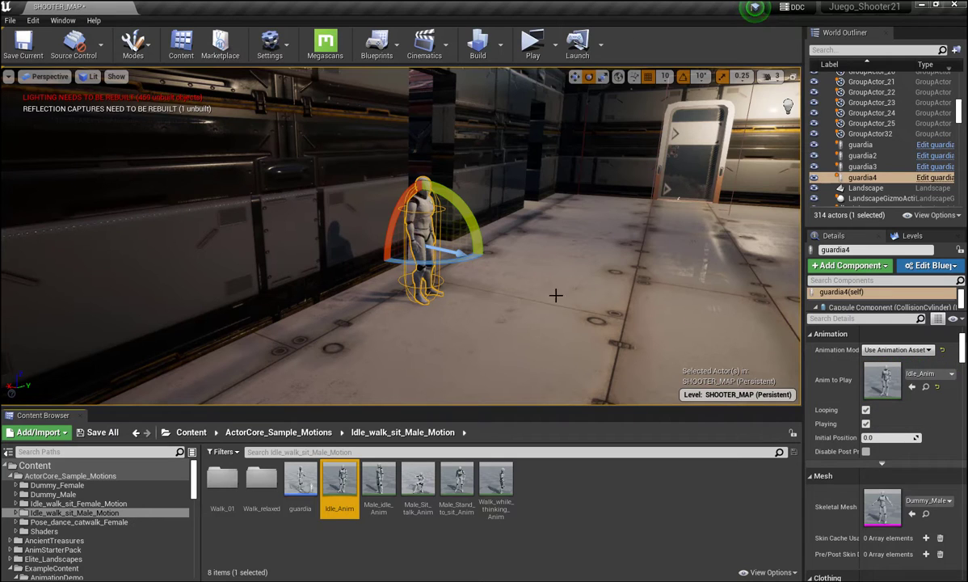
mouse_move(554, 287)
right_mouse_down()
mouse_move(647, 283)
mouse_move(614, 267)
mouse_move(662, 267)
mouse_move(598, 267)
mouse_move(663, 267)
mouse_move(646, 267)
right_mouse_up()
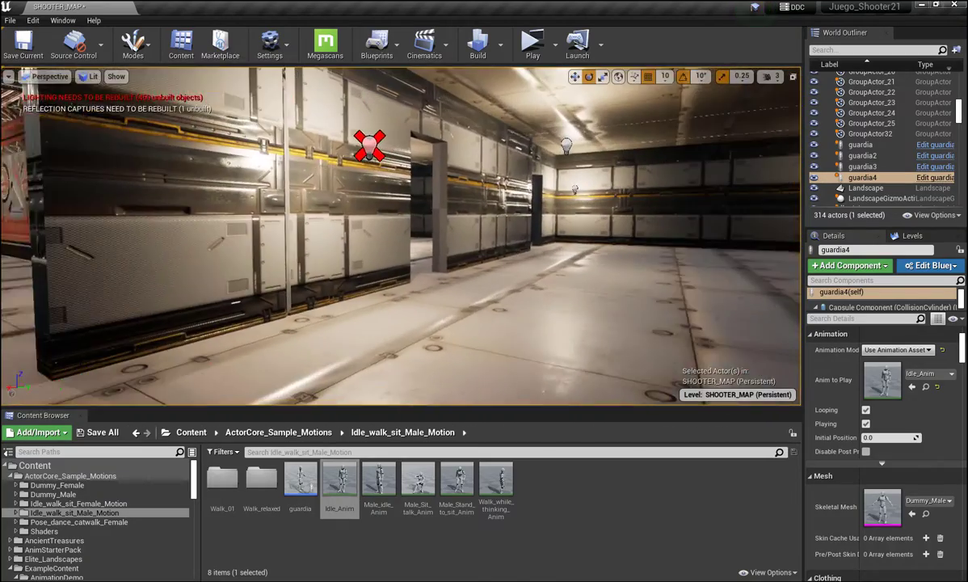
Turn toward the corridor opening and drop a new guardia character, guardia5, into the doorway.
mouse_move(400, 234)
right_mouse_down()
mouse_move(81, 235)
mouse_move(242, 235)
right_mouse_up()
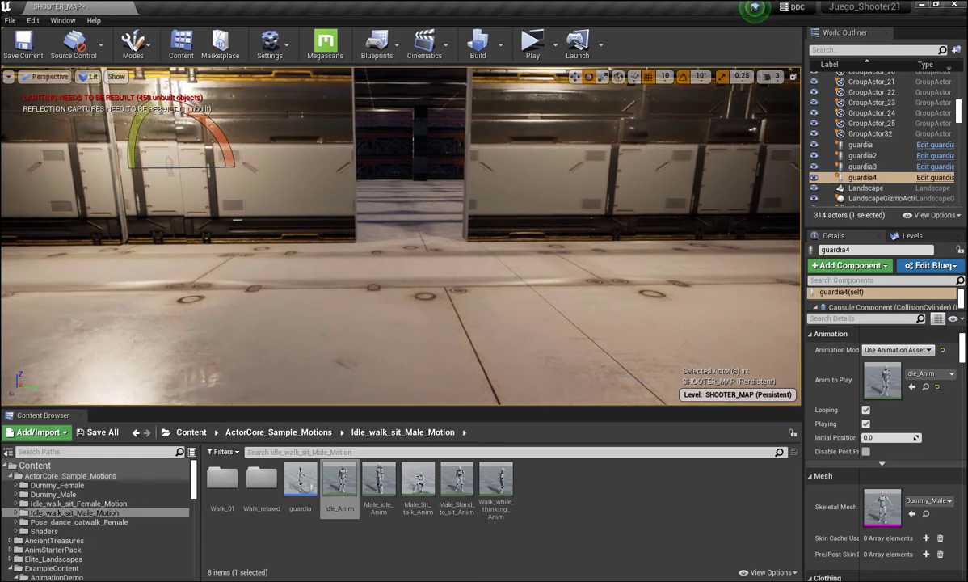
right_click_drag(243, 235, 509, 445)
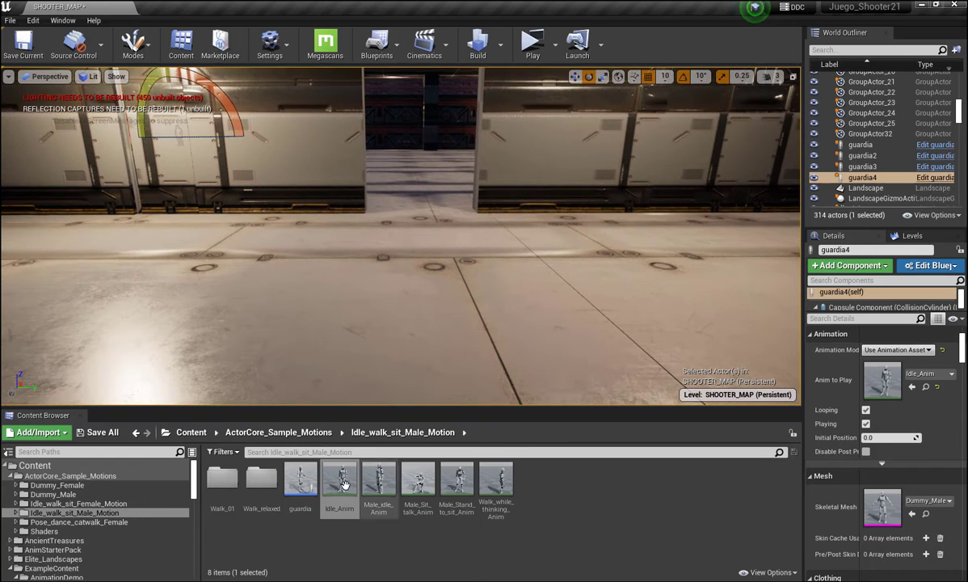
mouse_move(300, 481)
left_mouse_down()
mouse_move(363, 426)
mouse_move(517, 224)
left_mouse_up()
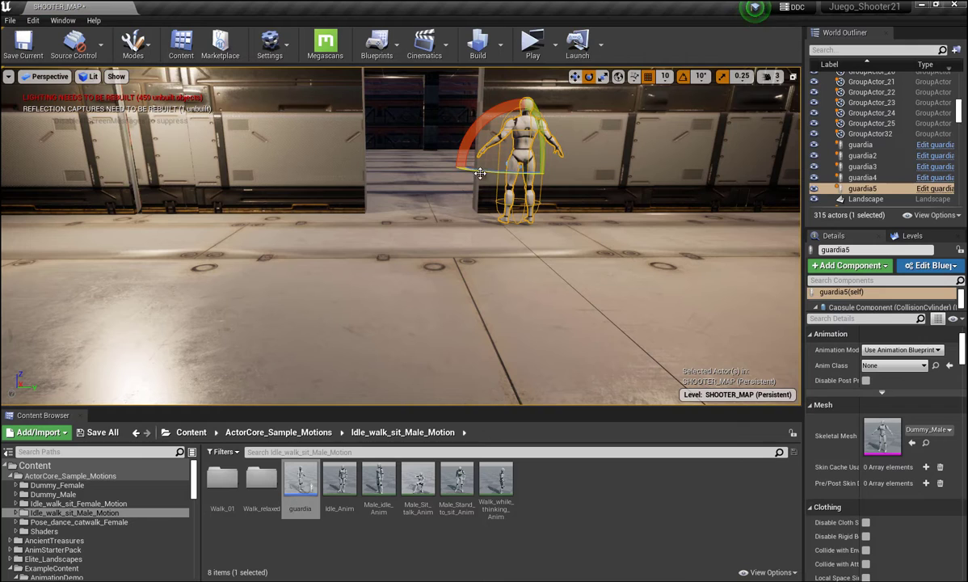
Rotate guardia5 180° and set it to Use Animation Asset looping Idle_Anim.
mouse_move(477, 174)
left_mouse_down()
mouse_move(534, 174)
mouse_move(457, 186)
left_mouse_up()
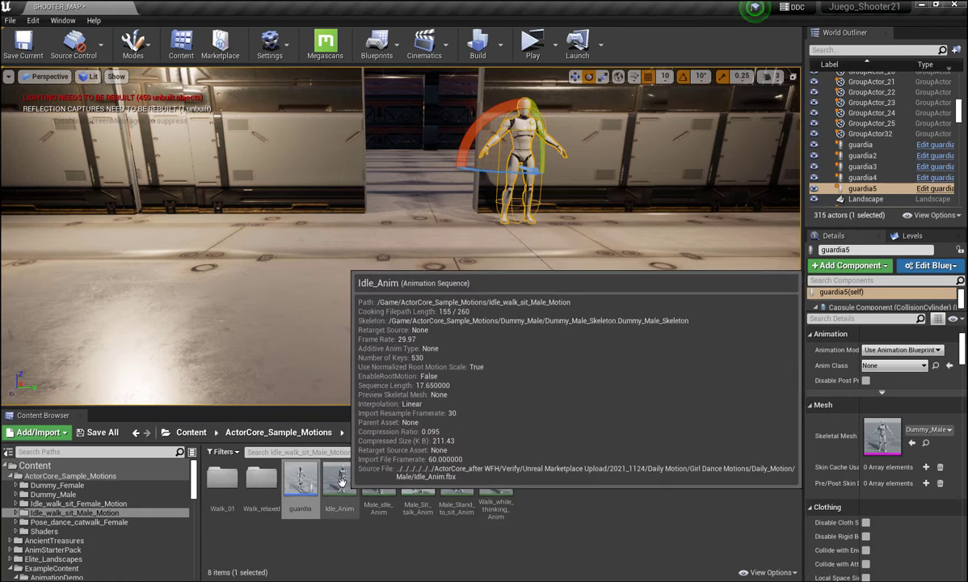
mouse_move(341, 482)
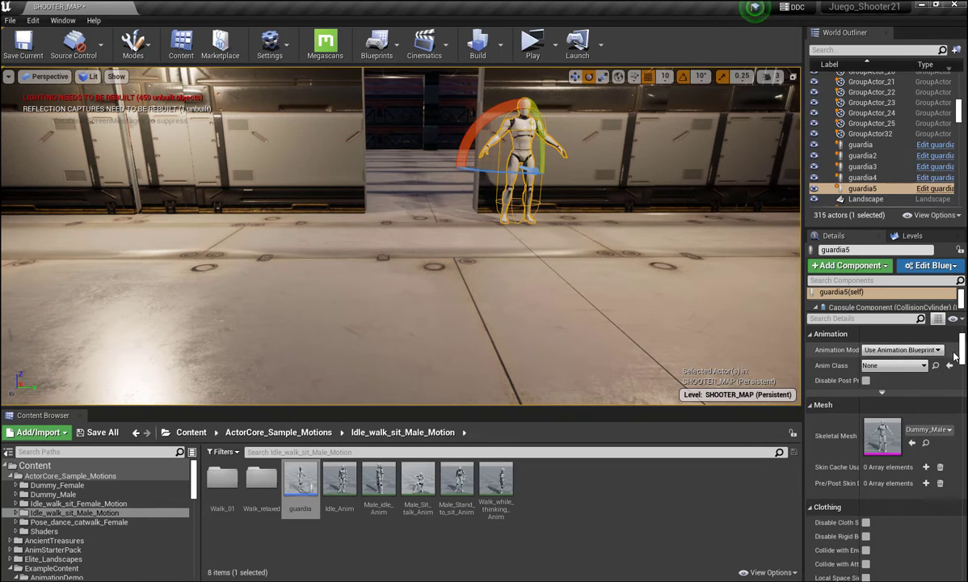
left_click(939, 353)
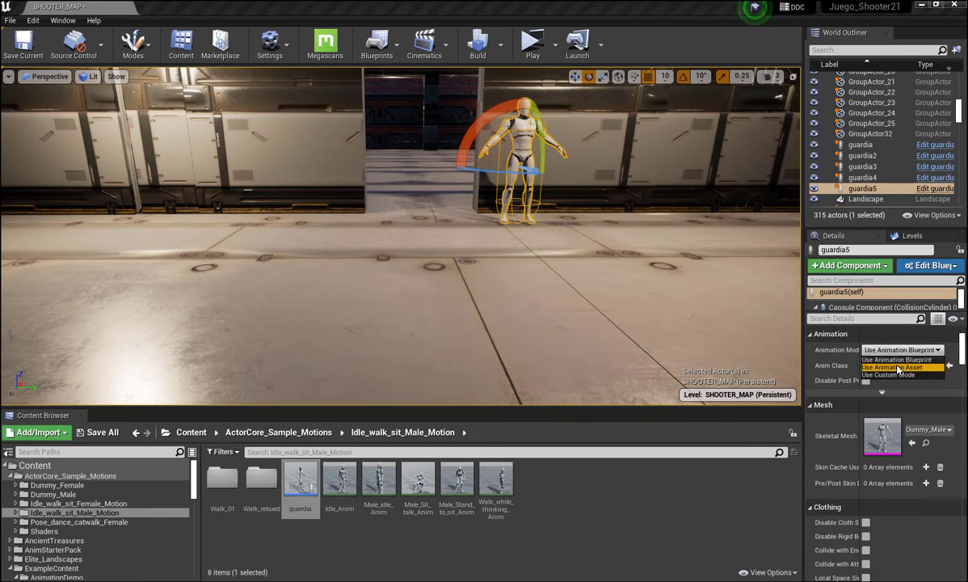
left_click(901, 364)
mouse_move(338, 483)
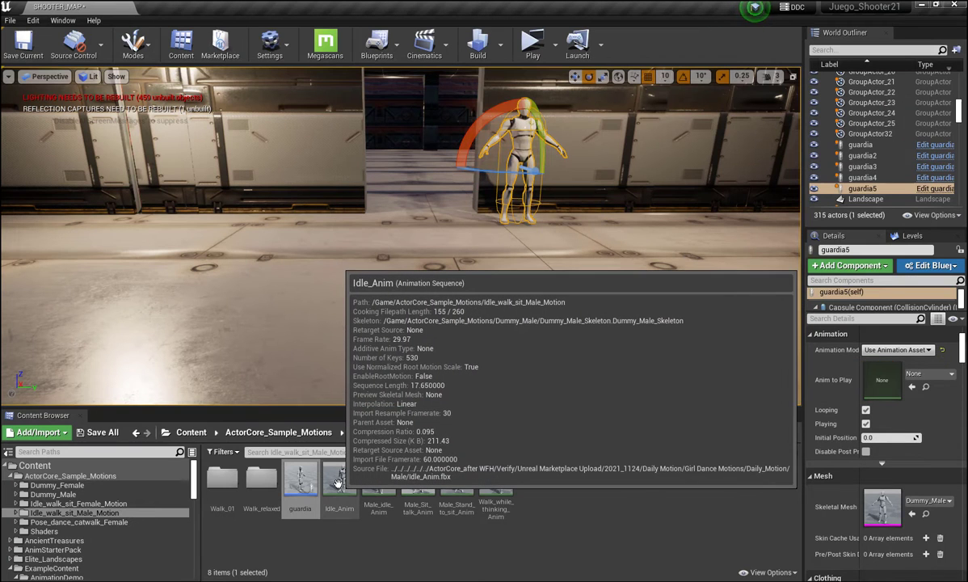
left_click_drag(338, 483, 882, 380)
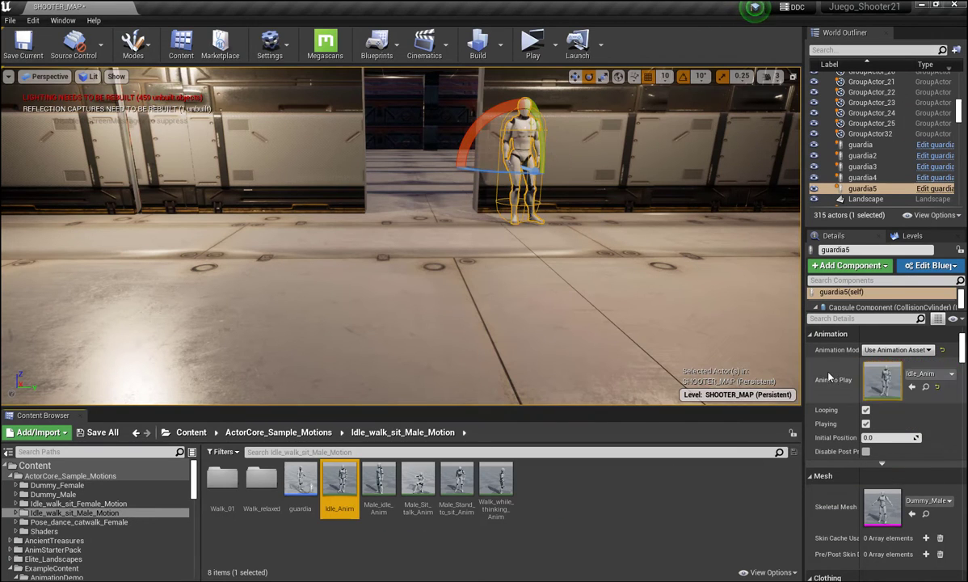
mouse_move(623, 303)
left_mouse_down()
mouse_move(582, 266)
mouse_move(646, 267)
left_mouse_up()
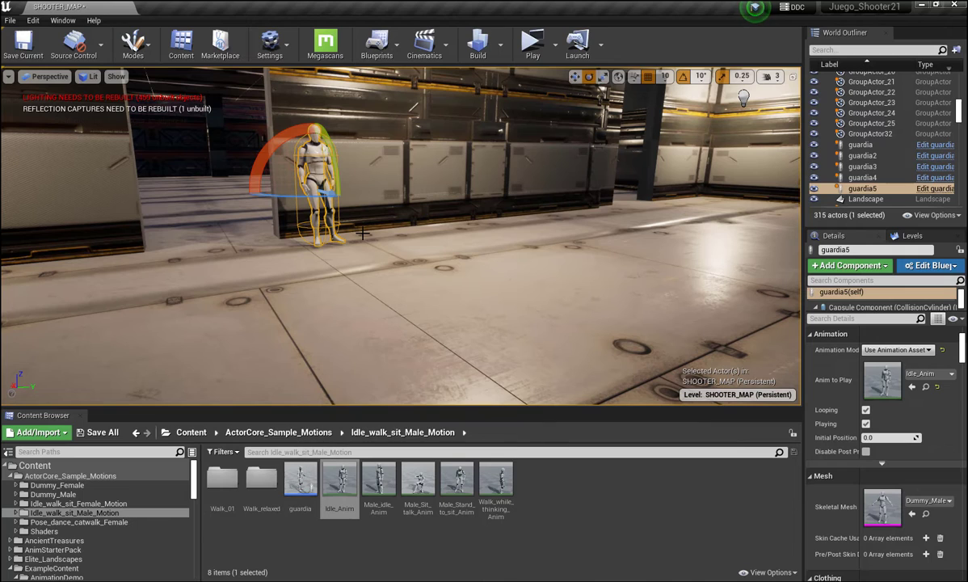
Alt-drag guardia5 right to create guardia6, give it Male_idle_Anim, and reselect guardia5.
left_click(575, 76)
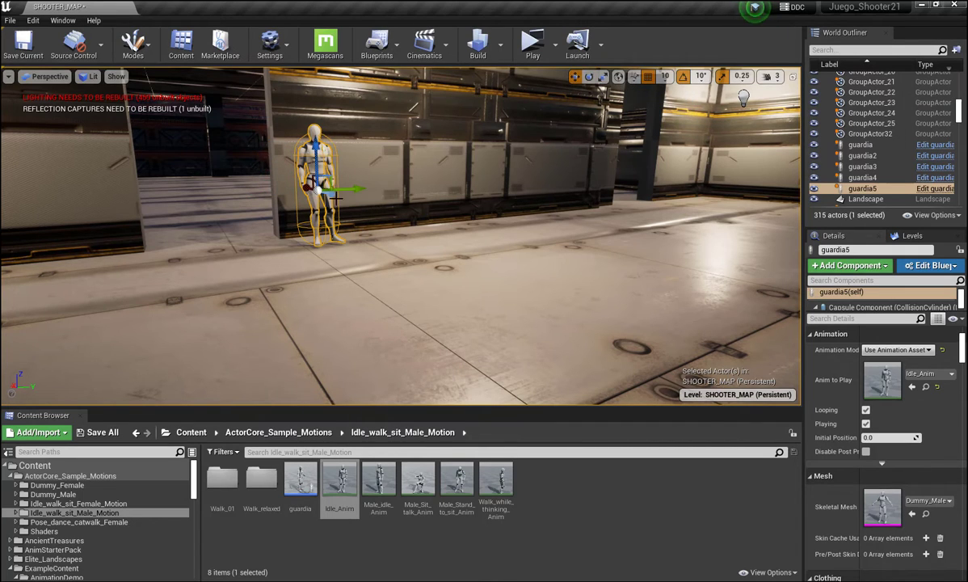
left_click_drag(350, 189, 601, 216, "alt")
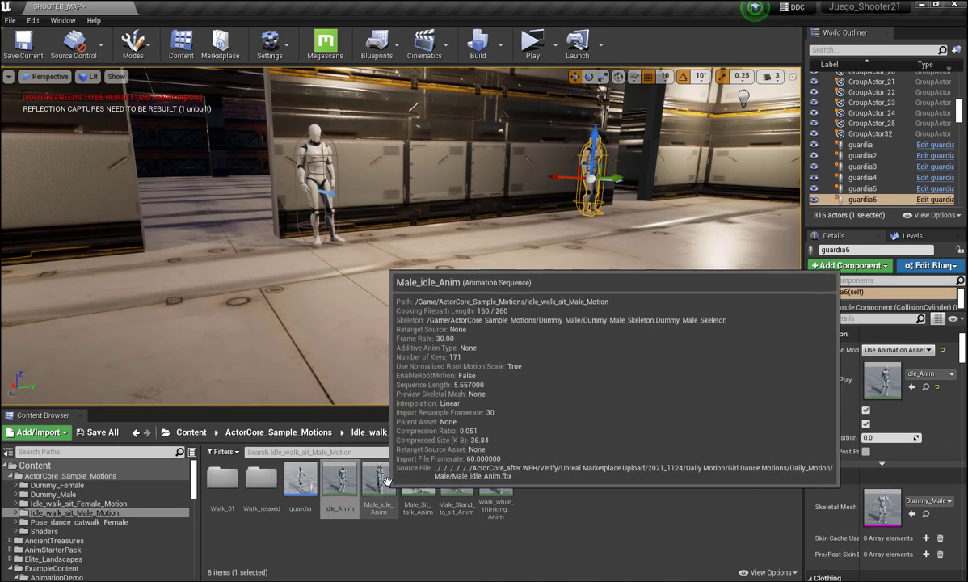
mouse_move(378, 481)
left_mouse_down()
mouse_move(877, 410)
mouse_move(889, 380)
left_mouse_up()
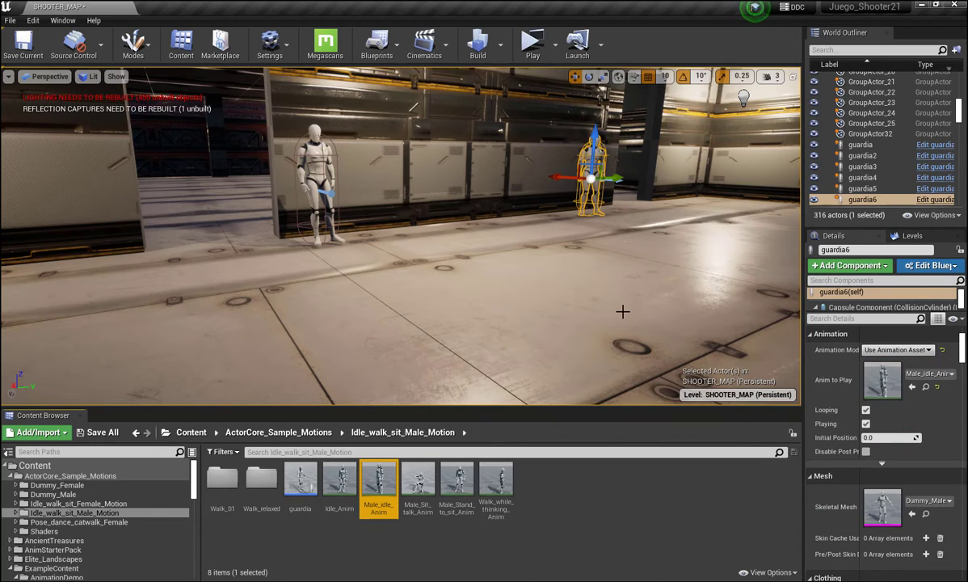
right_click_drag(622, 312, 558, 312)
right_click_drag(712, 336, 706, 335)
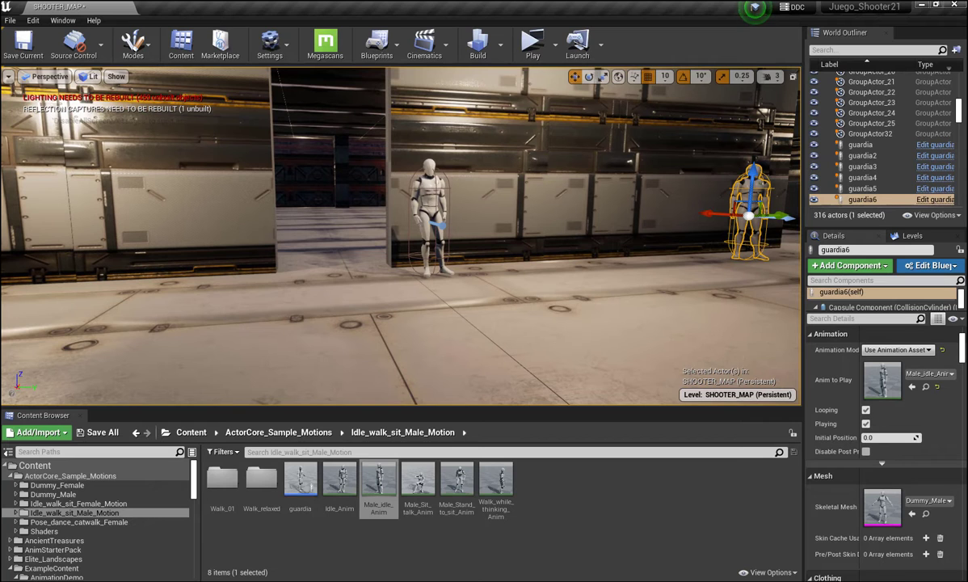
left_click(436, 214)
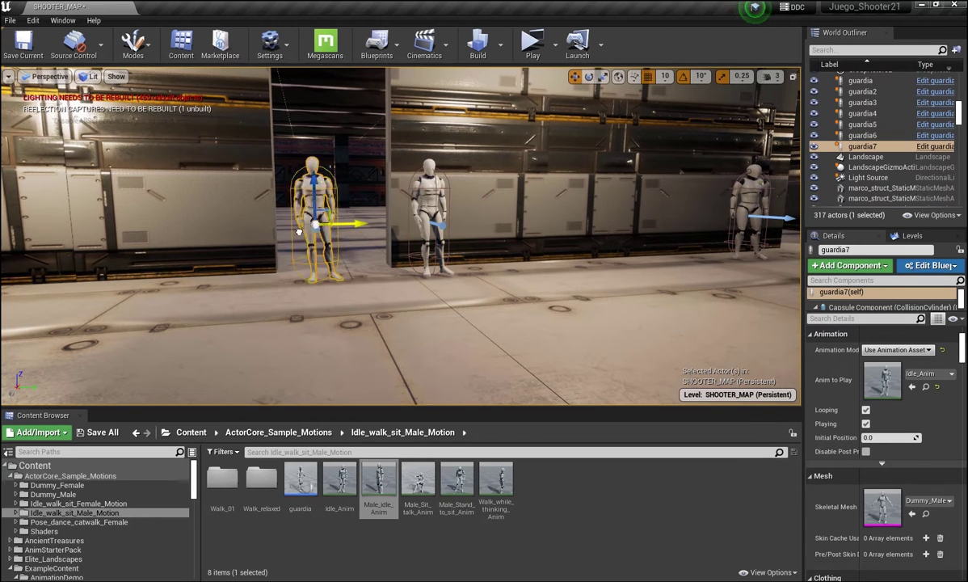
Duplicate guardia5 as guardia7 in the far left corridor and assign it Male_idle_Anim.
left_click_drag(476, 221, 153, 224, "alt")
right_click_drag(153, 225, 113, 225)
right_click_drag(271, 265, 259, 265)
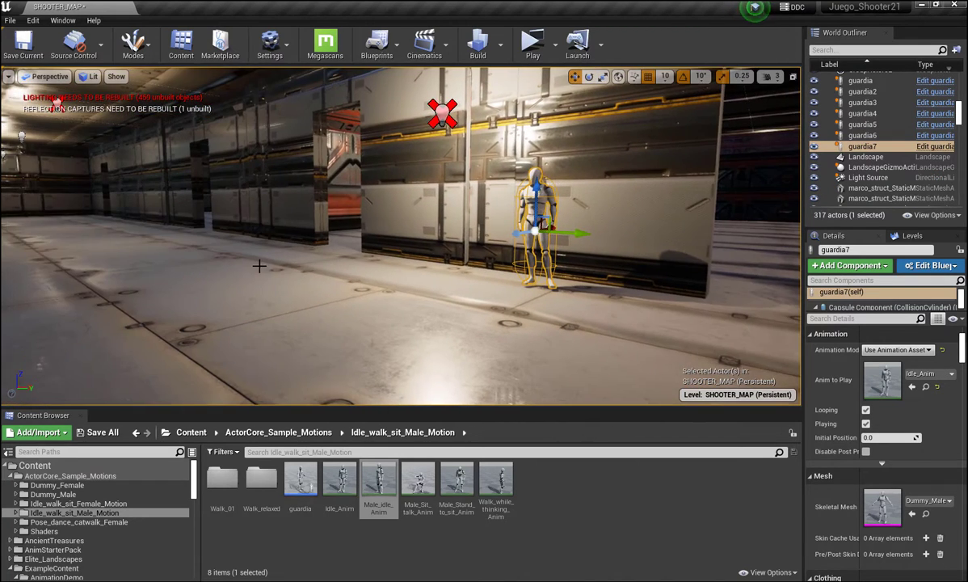
left_click_drag(535, 230, 139, 212)
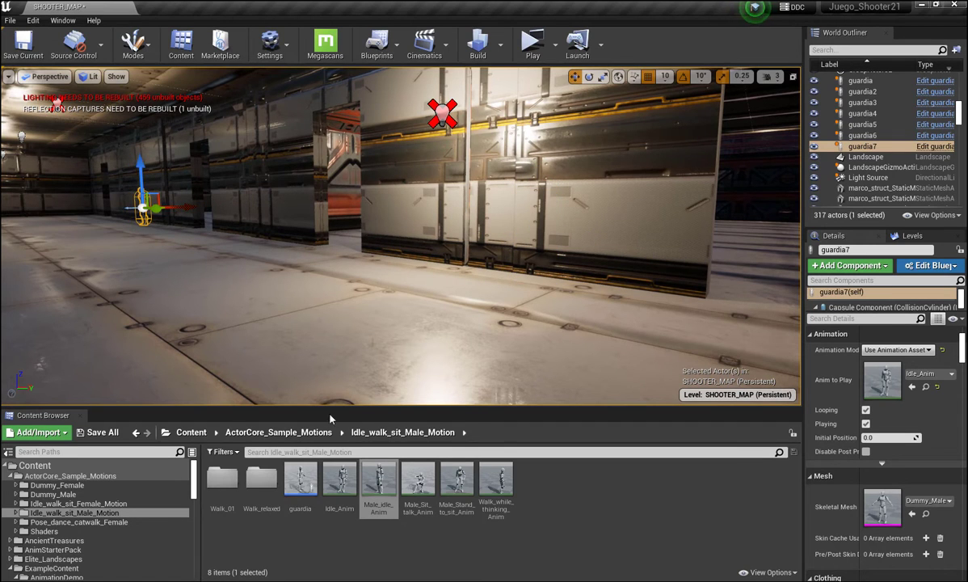
mouse_move(377, 490)
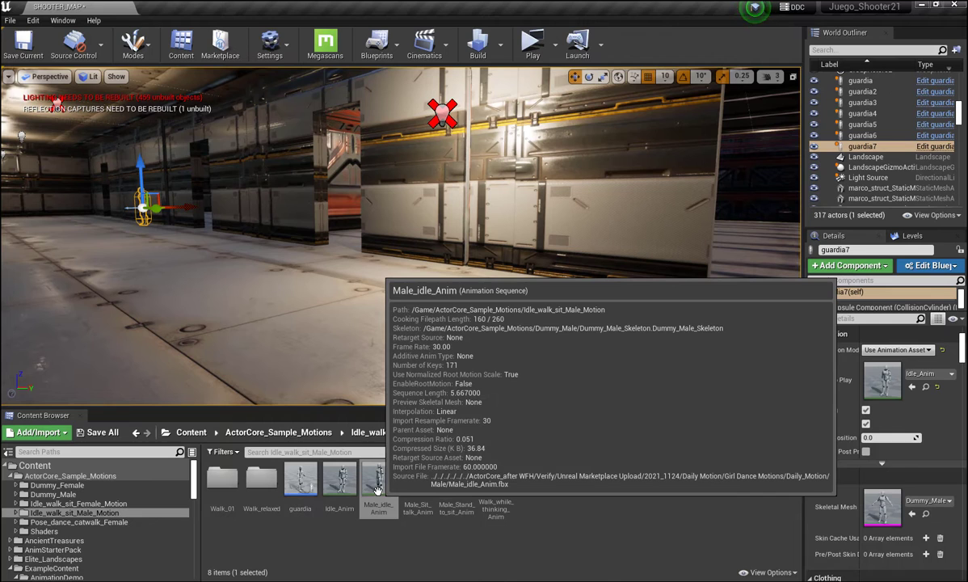
left_click_drag(377, 489, 883, 380)
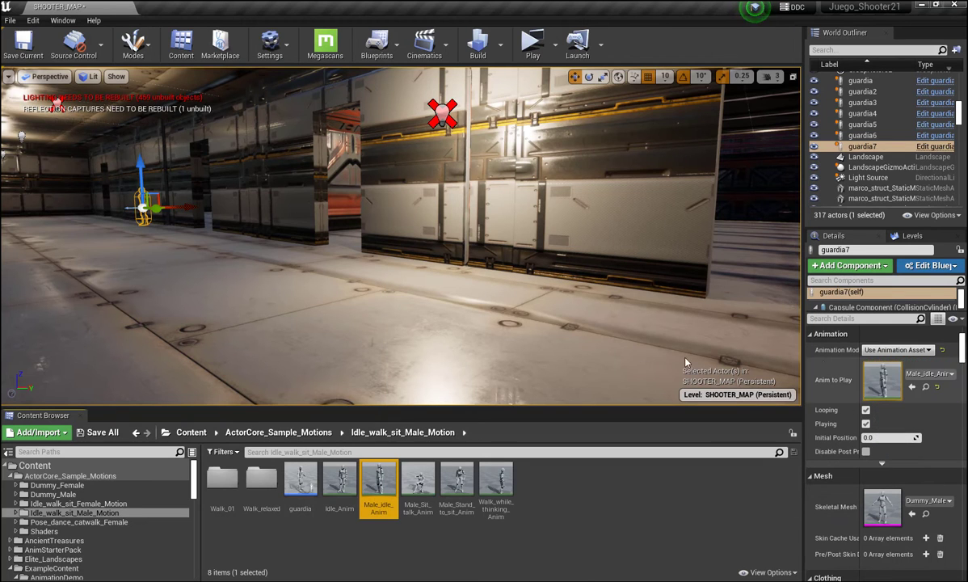
Alt-drag guardia7 into the large hall as guardia8 and focus the view on it.
right_click_drag(426, 281, 324, 283)
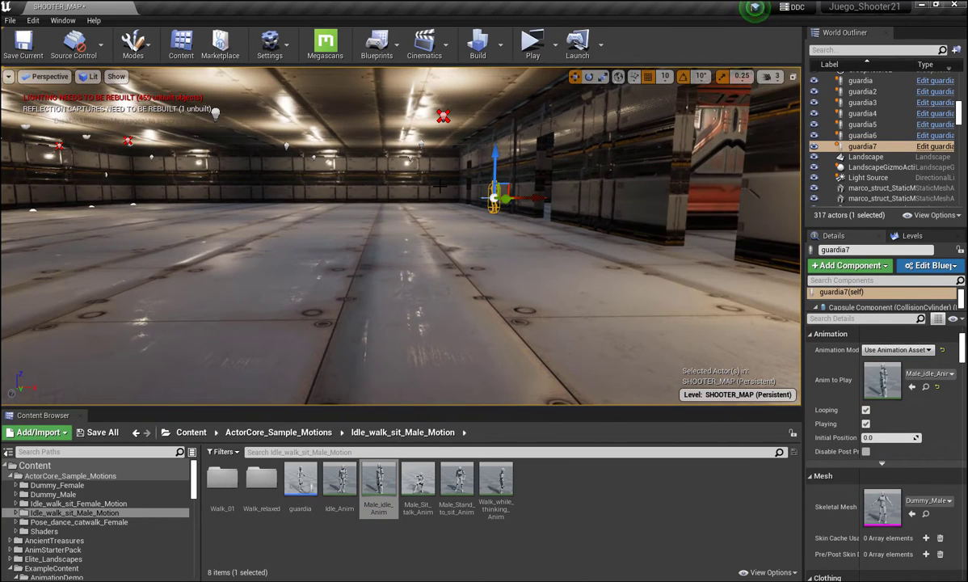
left_click_drag(534, 196, 263, 222, "alt")
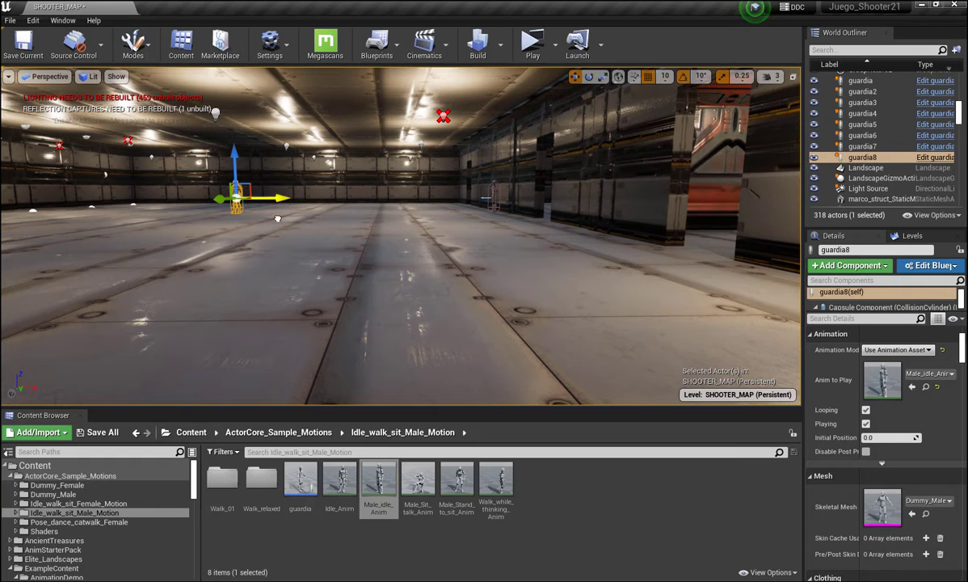
left_click_drag(187, 200, 43, 256)
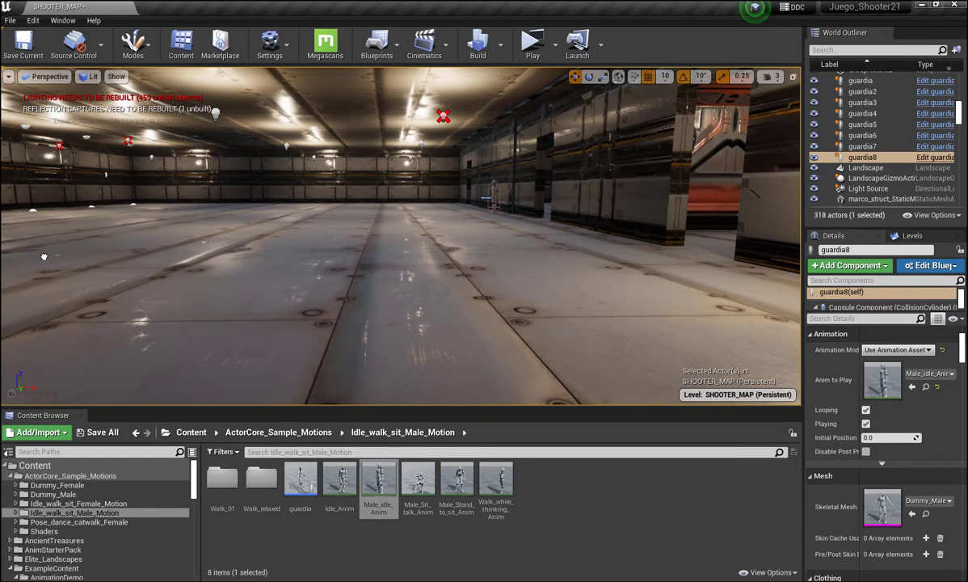
key("f")
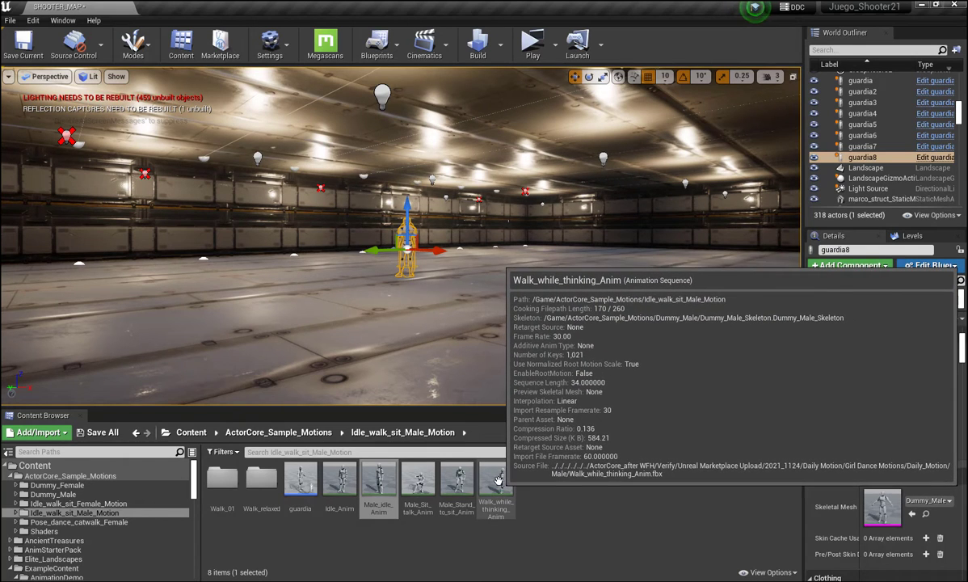
Give guardia8 Walk_while_thinking_Anim, then Alt-drag a copy, guardia9, far to the right.
left_click_drag(498, 480, 883, 379)
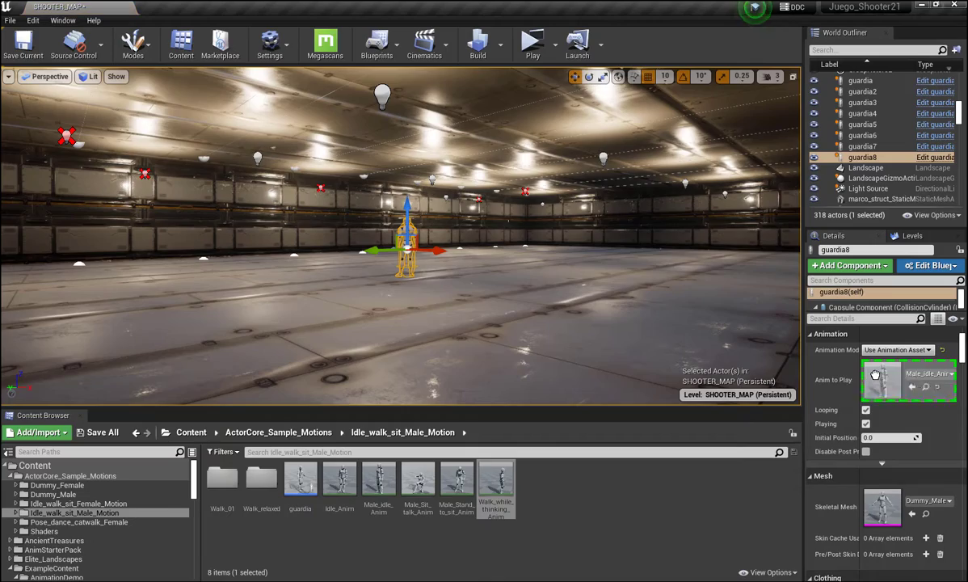
left_click_drag(560, 339, 501, 307)
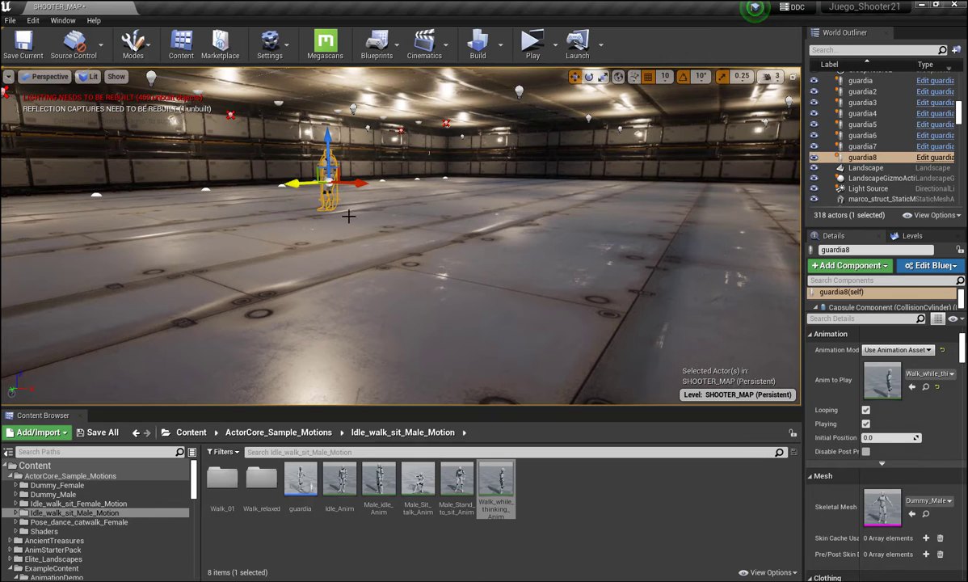
left_click_drag(501, 307, 484, 307)
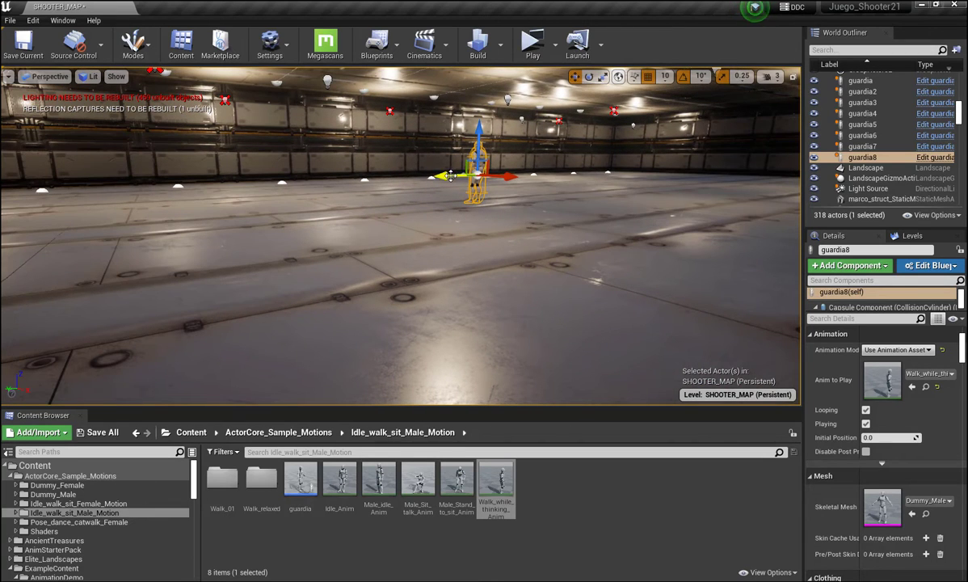
left_click_drag(121, 259, 158, 252)
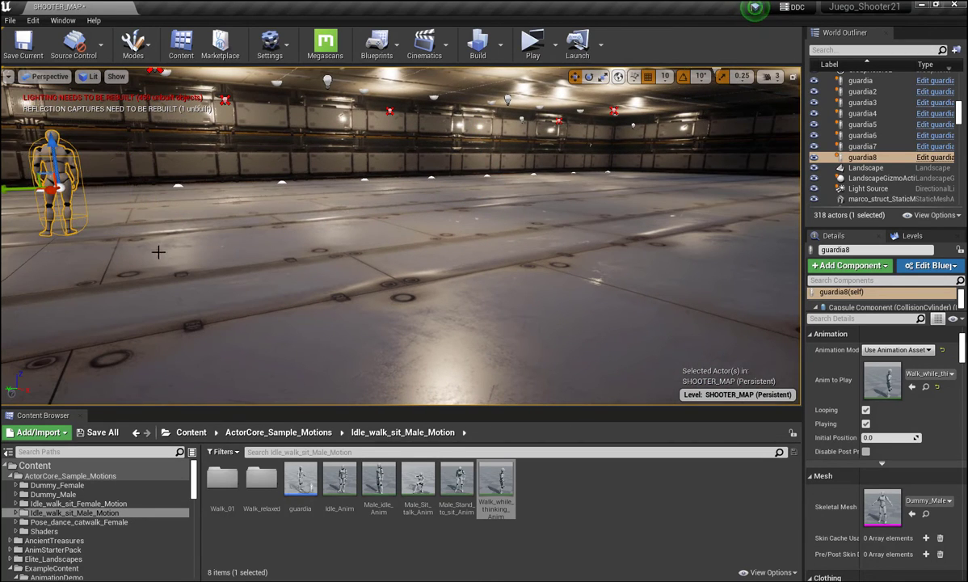
left_click_drag(4, 187, 662, 192, "alt")
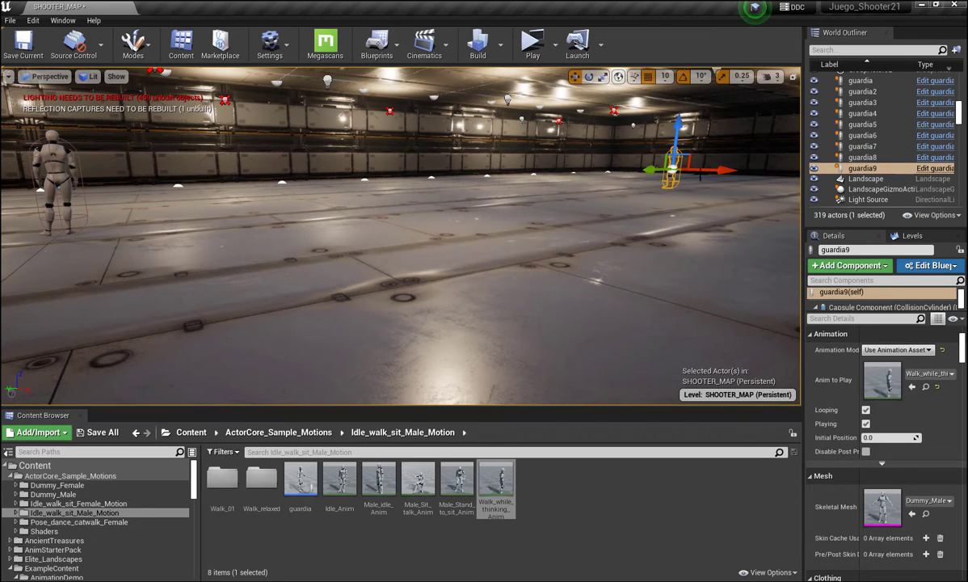
Rotate guardia9 by 80 degrees with the rotate tool.
left_click(588, 76)
left_click_drag(730, 172, 776, 174)
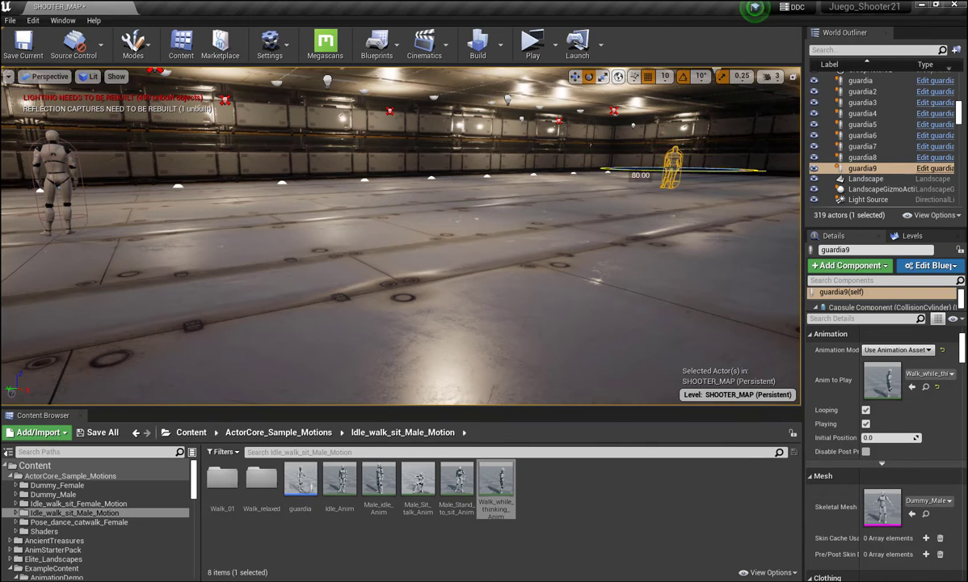
right_click_drag(404, 243, 453, 242)
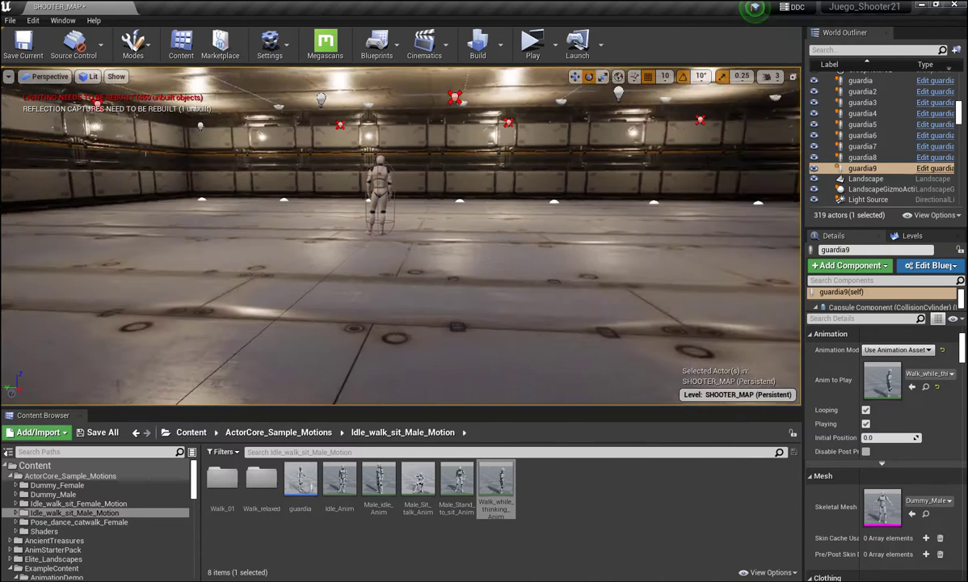
Rotate guardia8 by 60 degrees, then select guardia9 and fly the view toward it.
left_click(477, 188)
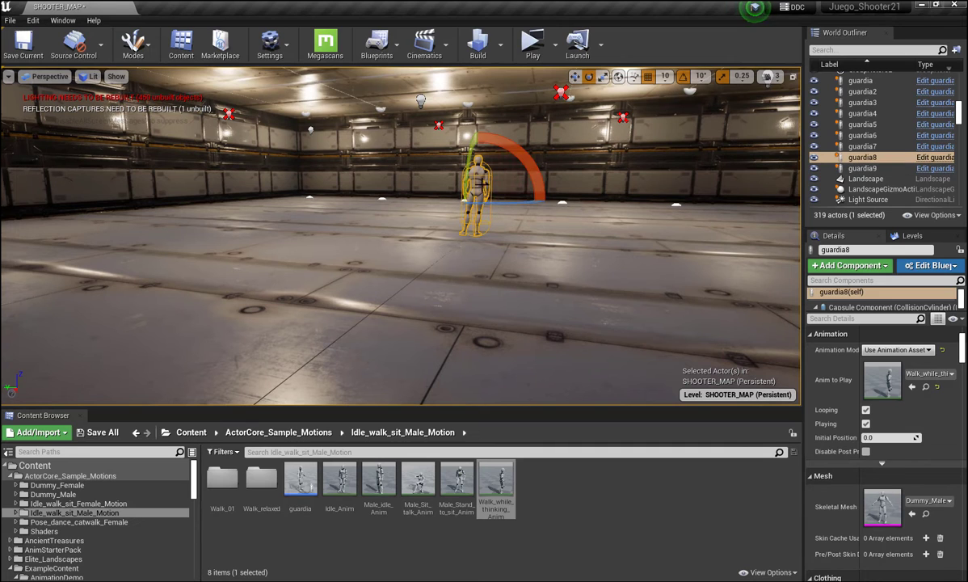
left_click_drag(521, 204, 556, 204)
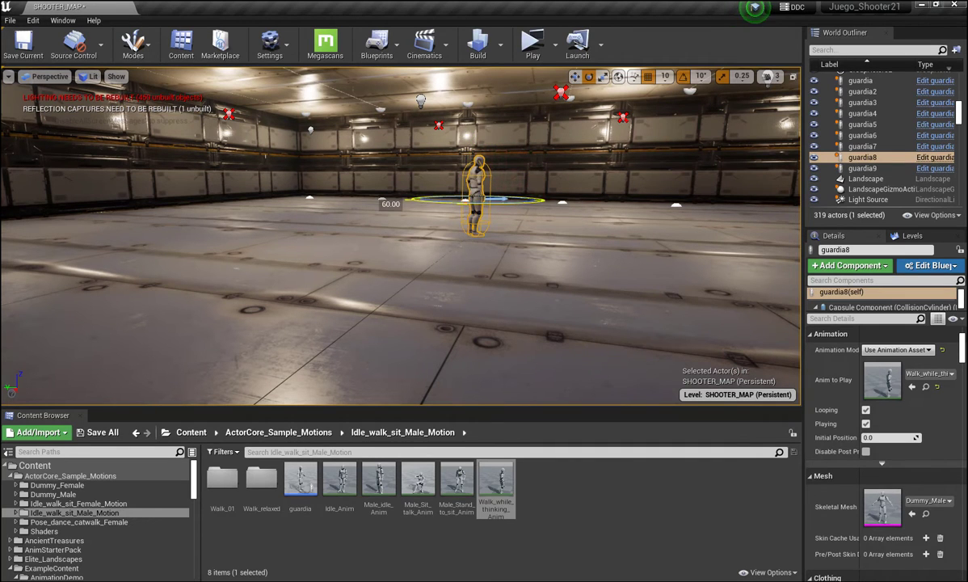
left_click_drag(702, 237, 703, 291)
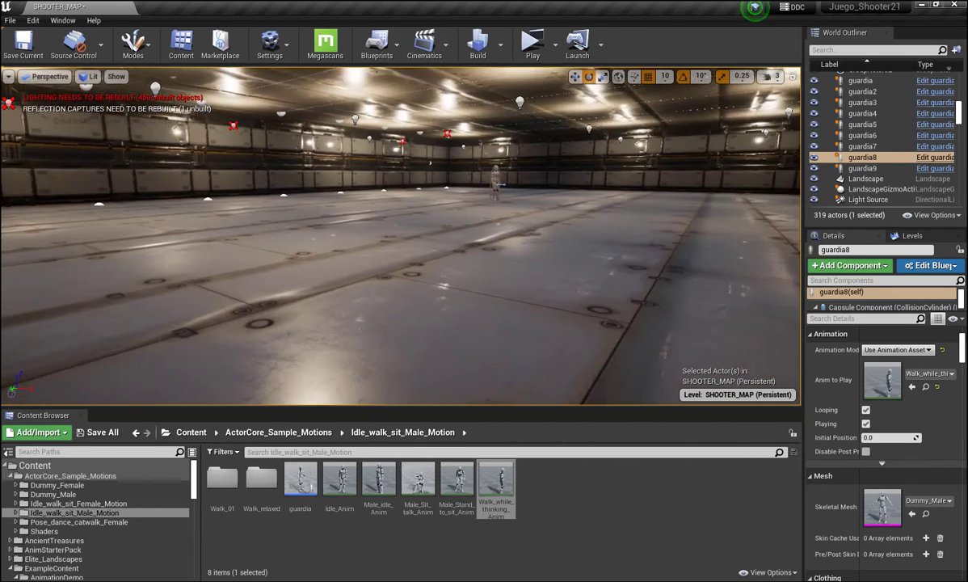
left_click(494, 177)
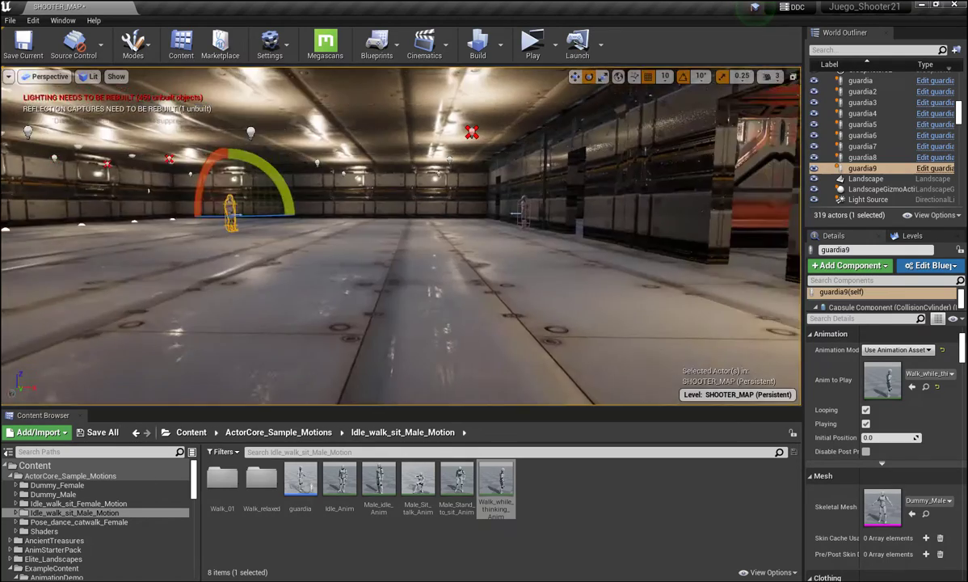
mouse_move(415, 242)
left_mouse_down()
mouse_move(420, 194)
mouse_move(452, 242)
mouse_move(485, 194)
mouse_move(420, 202)
left_mouse_up()
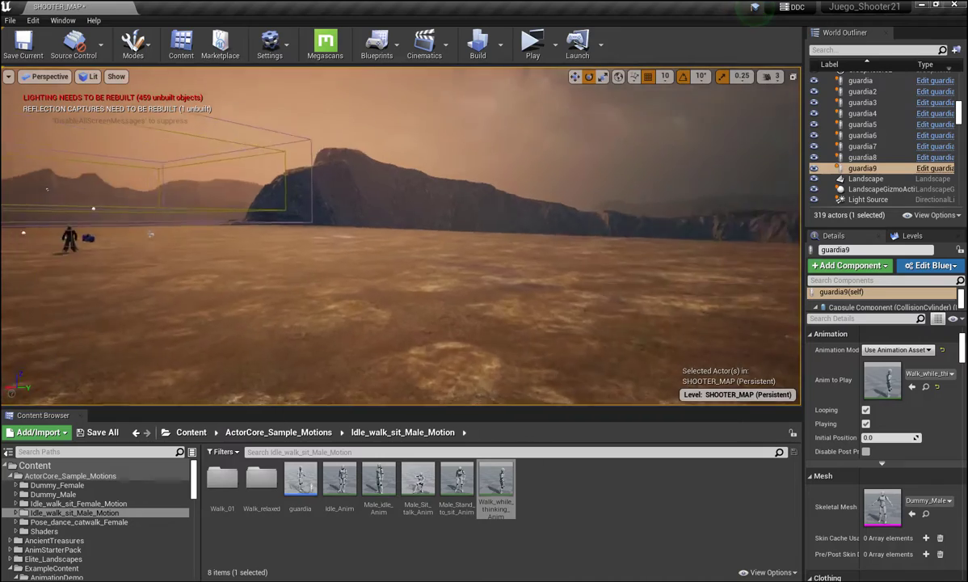
Save the modified SHOOTER_MAP level and launch it as a standalone play test.
left_click_drag(420, 202, 425, 227)
right_click_drag(426, 228, 481, 147)
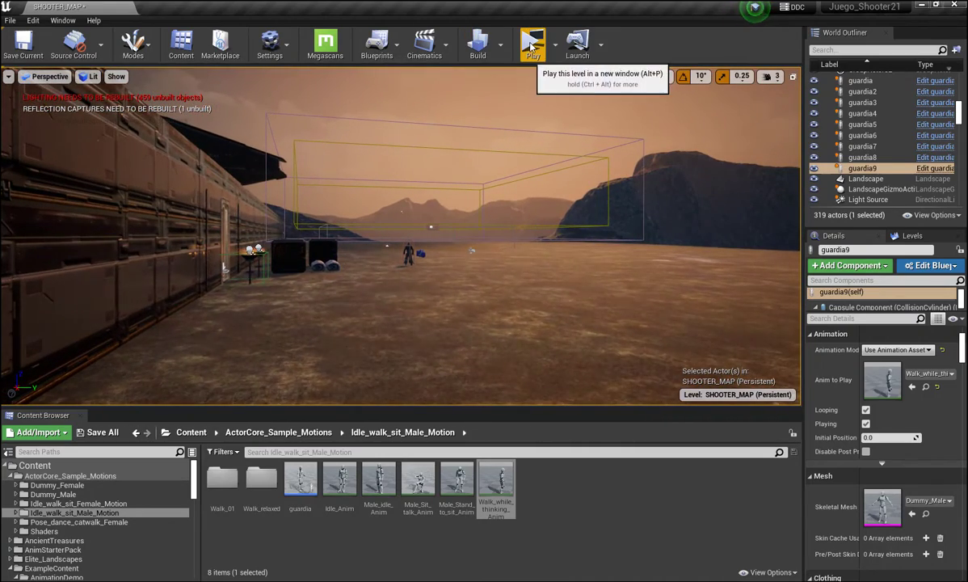
left_click(102, 434)
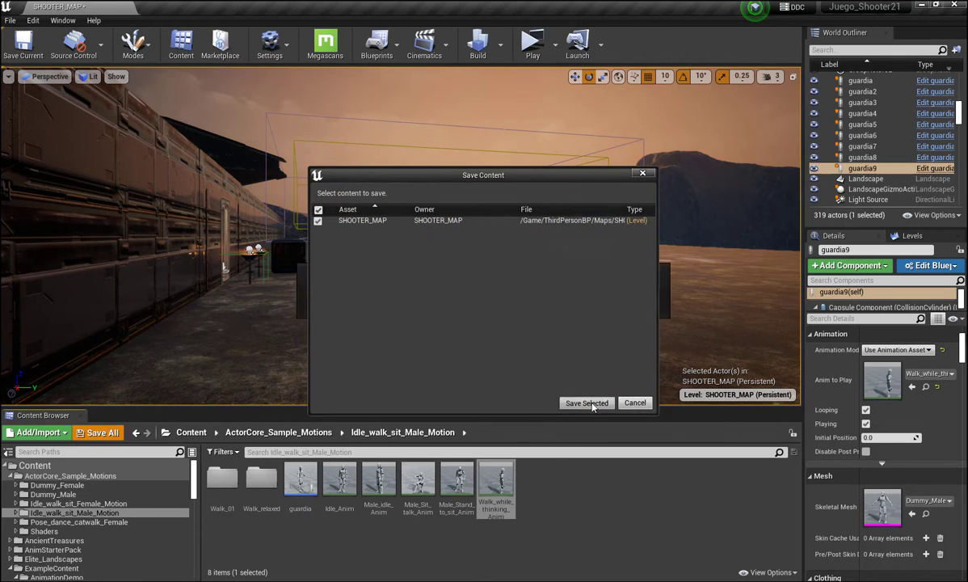
left_click(575, 402)
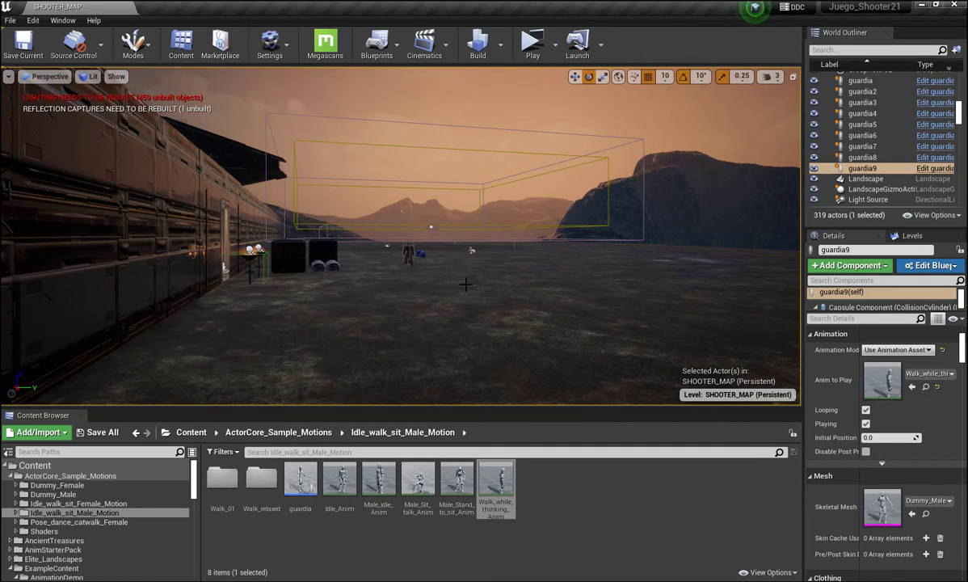
left_click(533, 44)
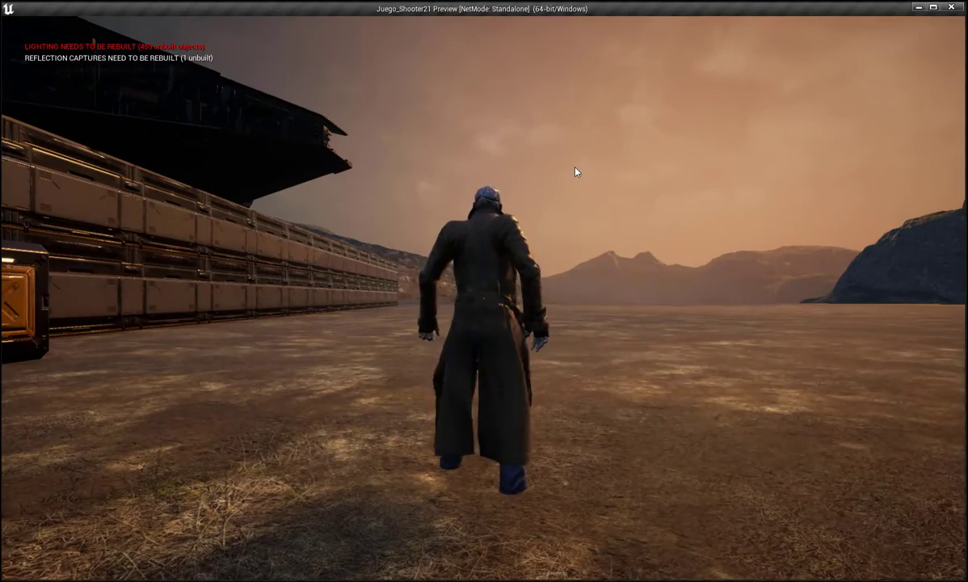
Run the character to the door between the braziers and down the corridor beyond.
key("w")
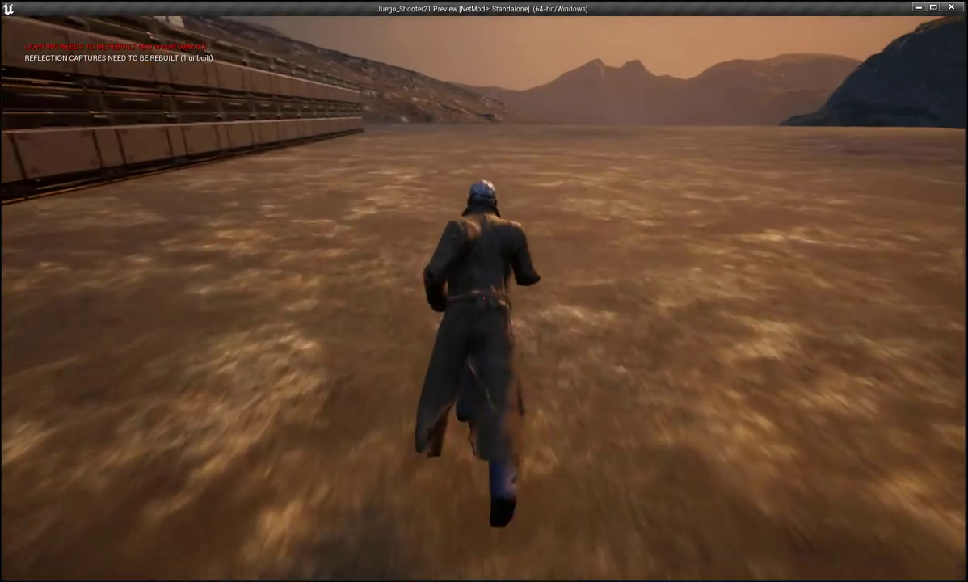
key("w")
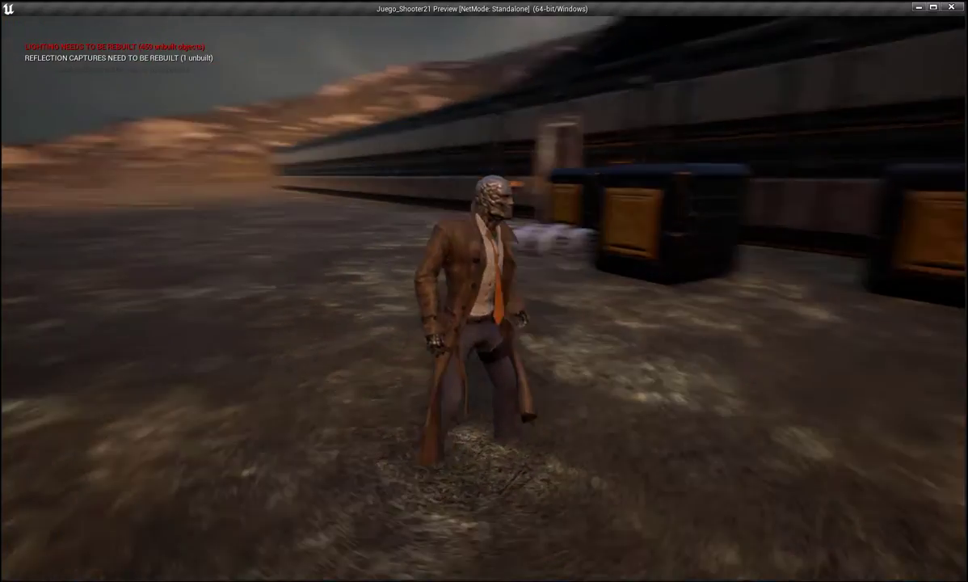
key("w")
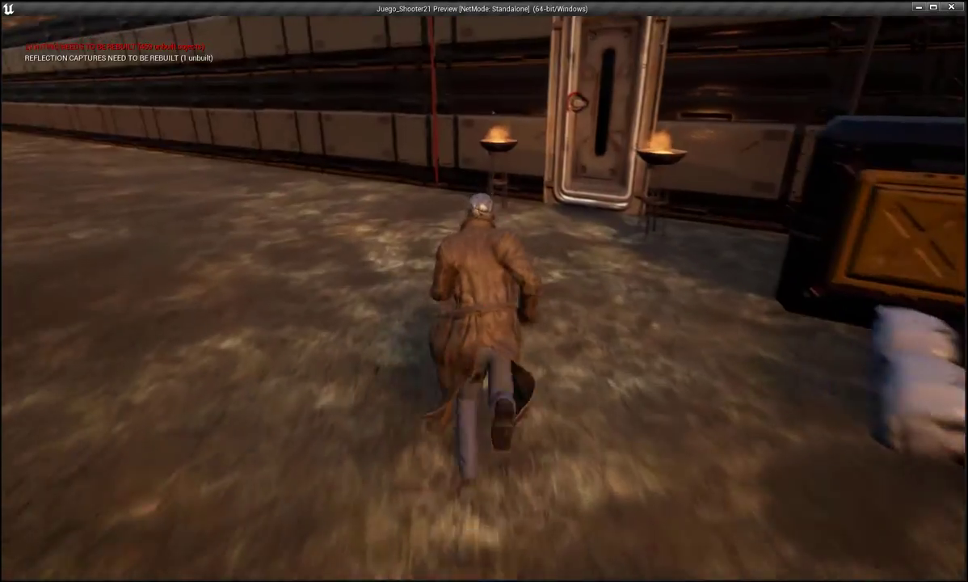
key("w")
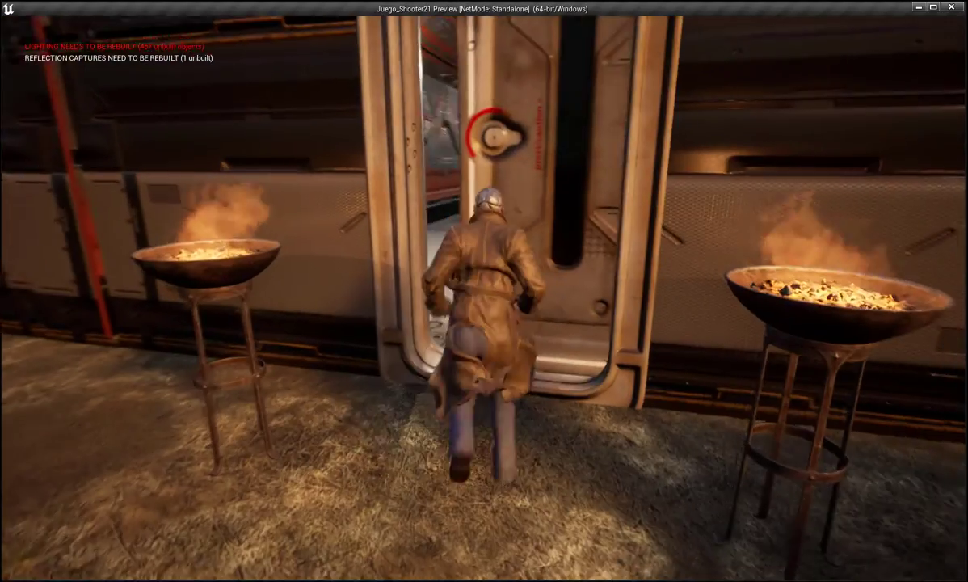
key("w")
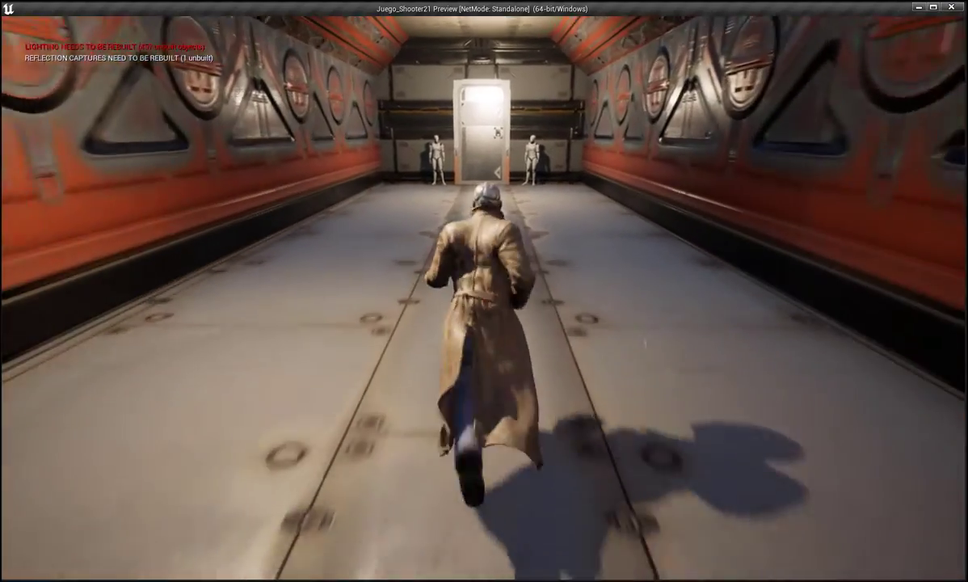
key("w")
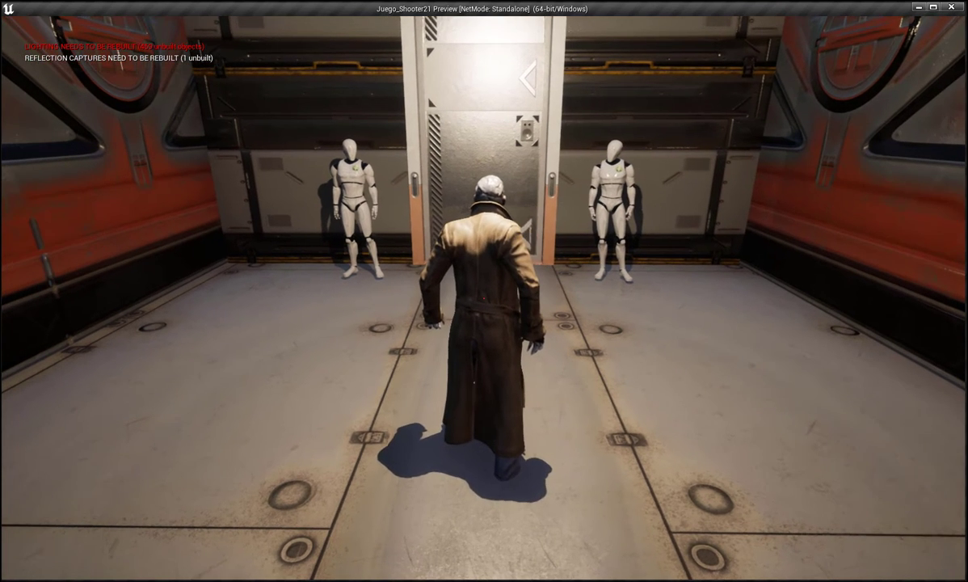
Run past the guard mannequins and down the orange corridor into the large hall.
key("w")
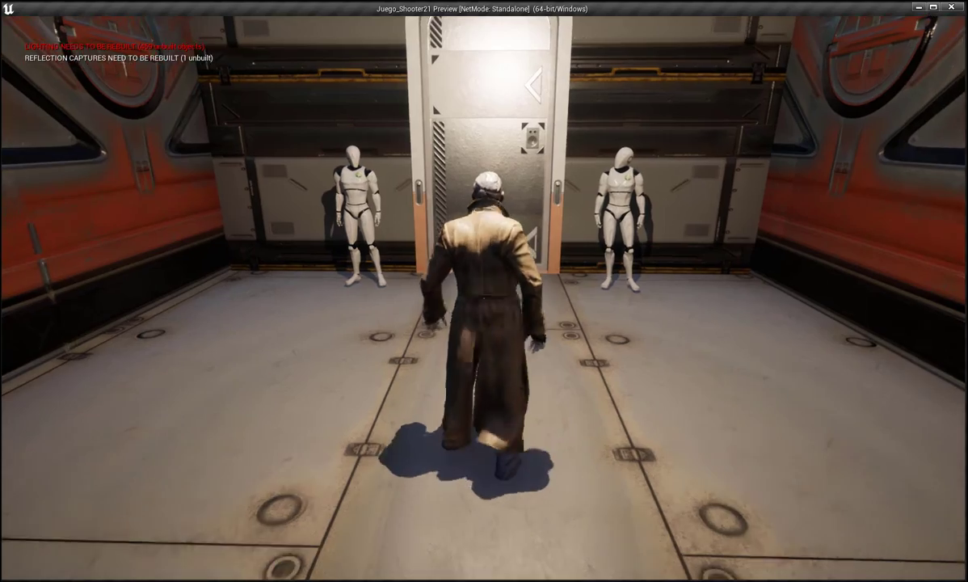
key("w")
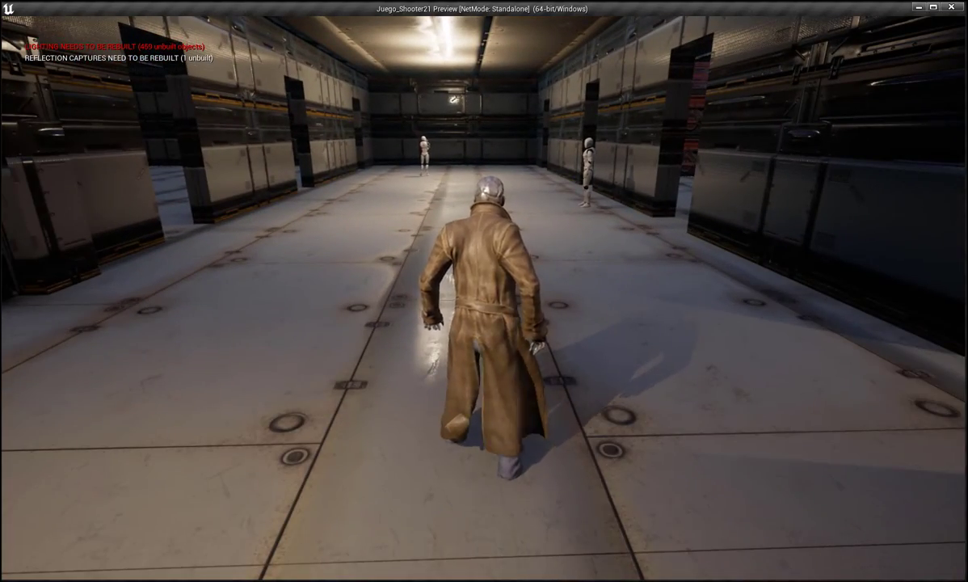
key("w")
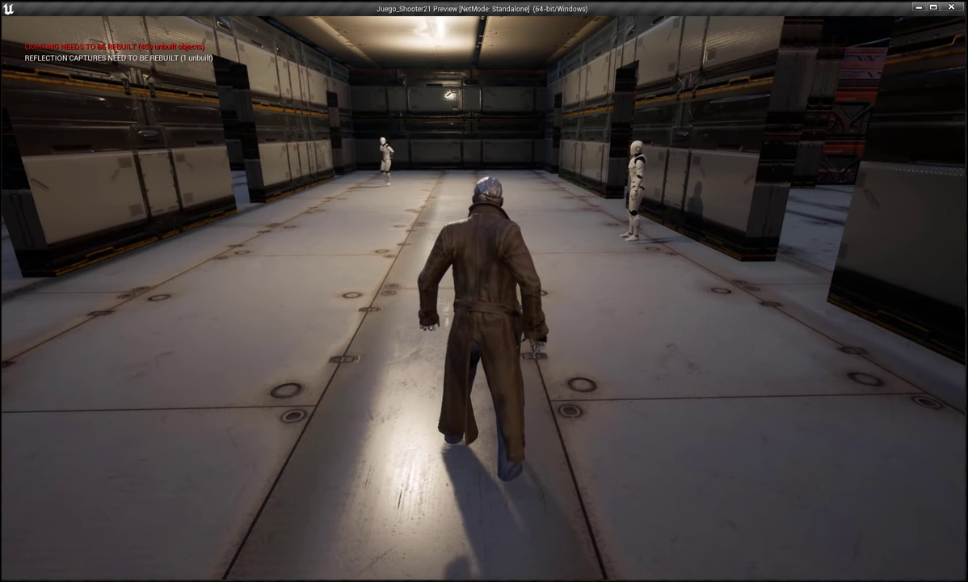
key("w")
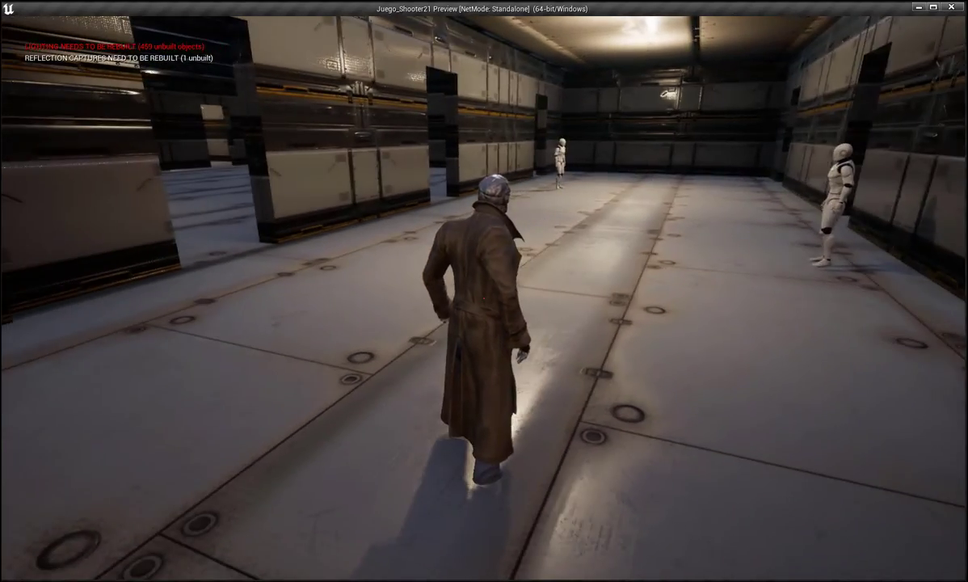
key("s")
key("w")
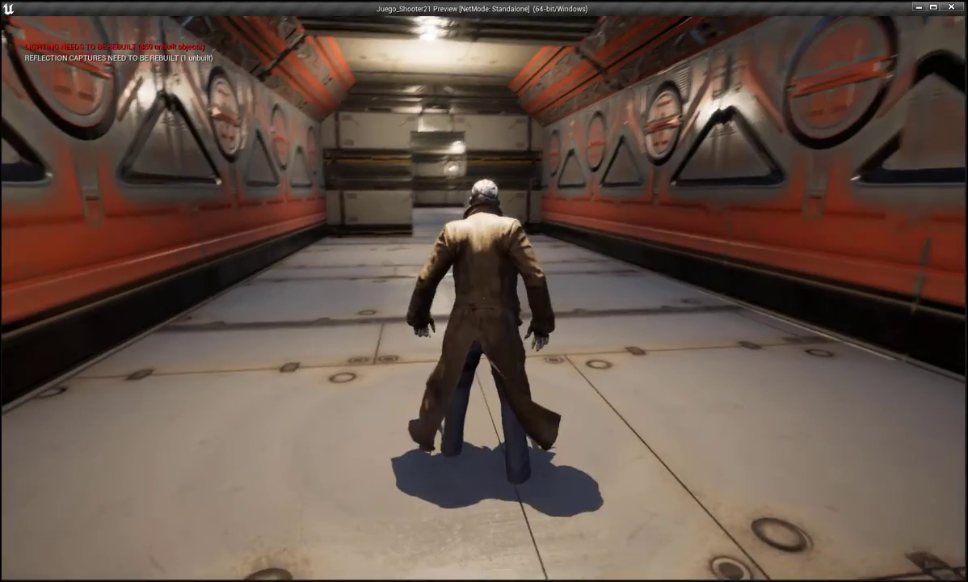
key("w")
key("w")
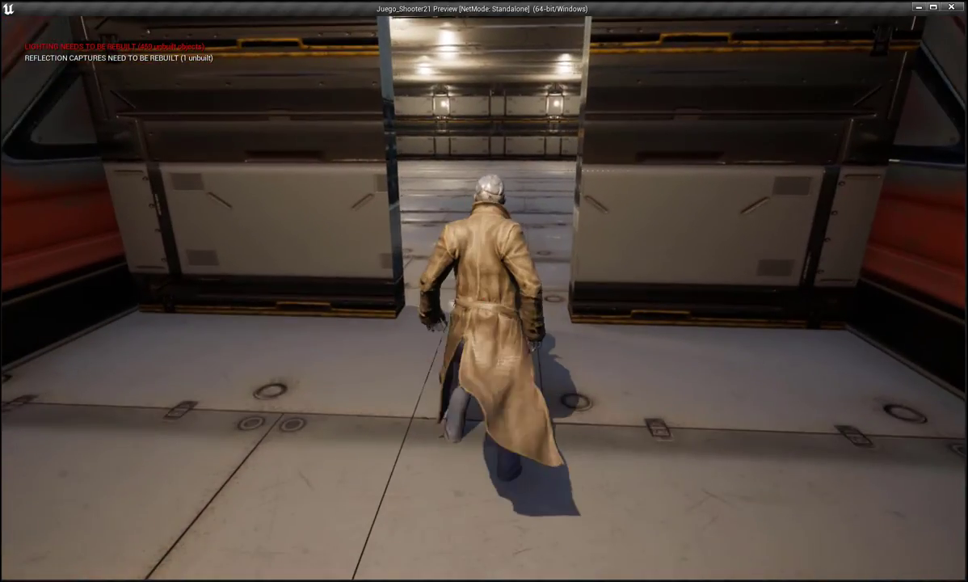
key("w")
key("w")
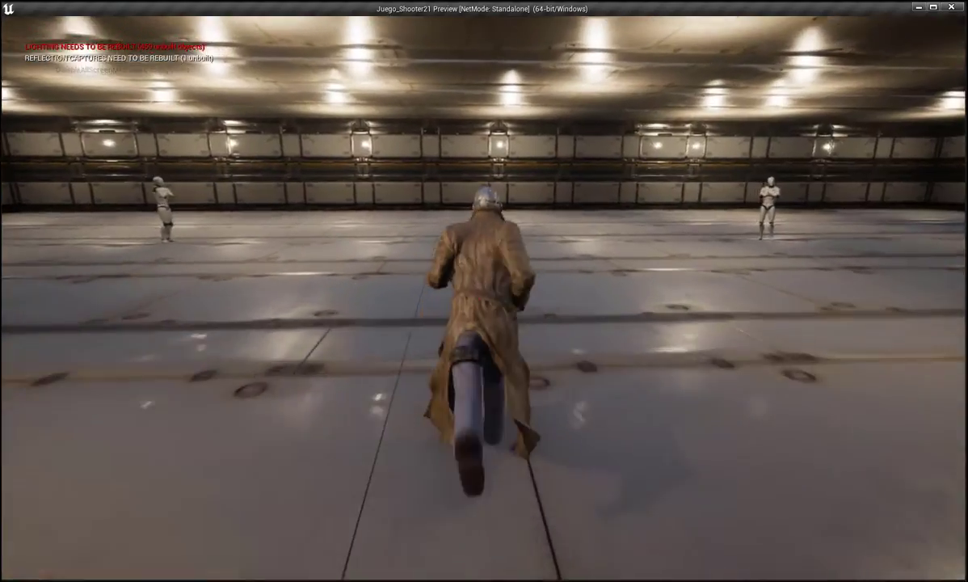
key("w")
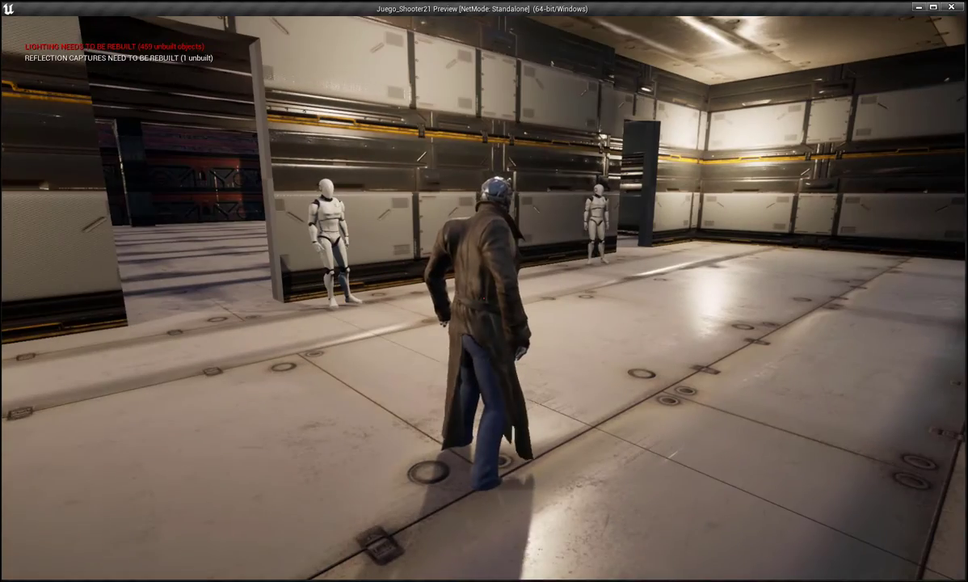
Run through another corridor checking the guards, then quit the play test with Esc.
key("w")
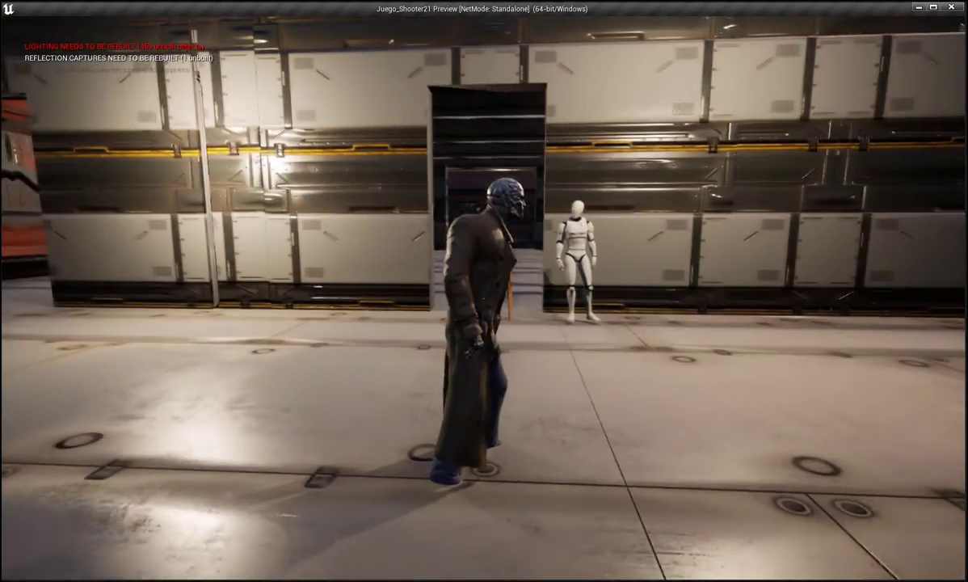
key("shift")
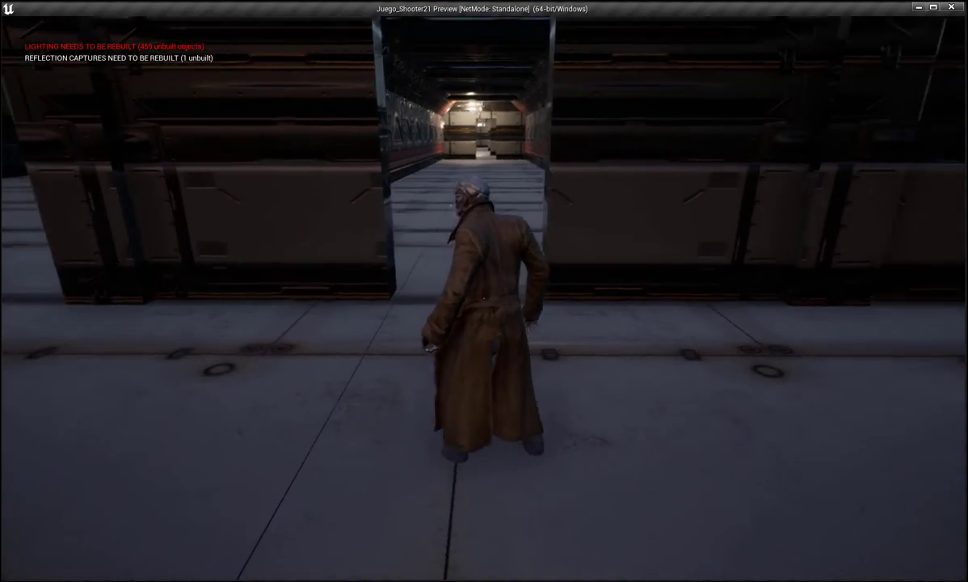
key("w")
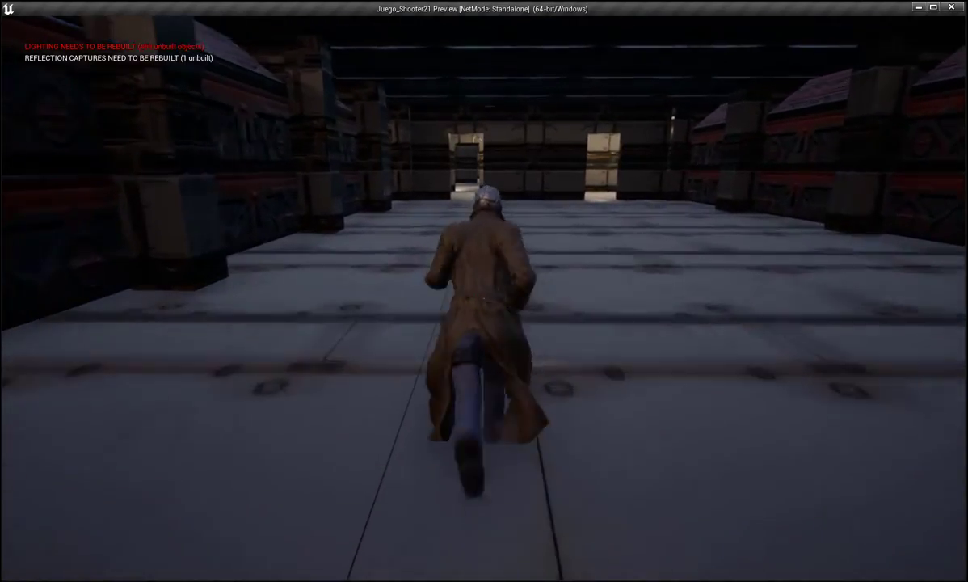
key("Escape")
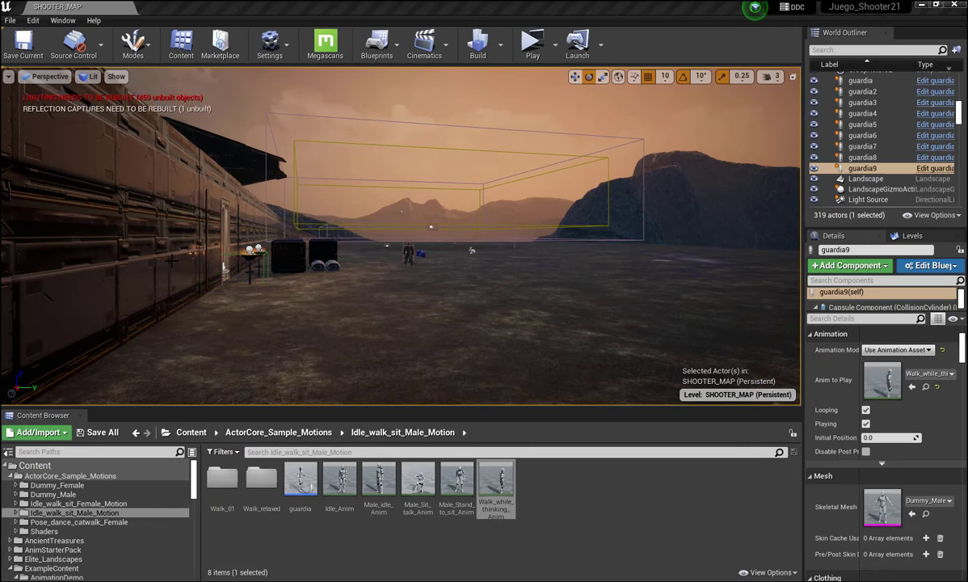
left_click_drag(321, 317, 321, 318)
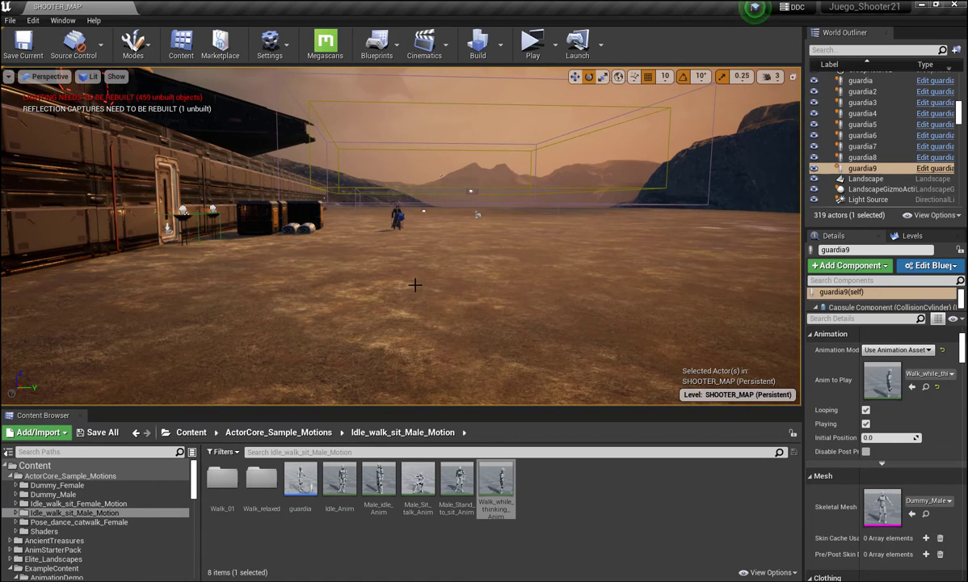
left_click_drag(415, 285, 415, 284)
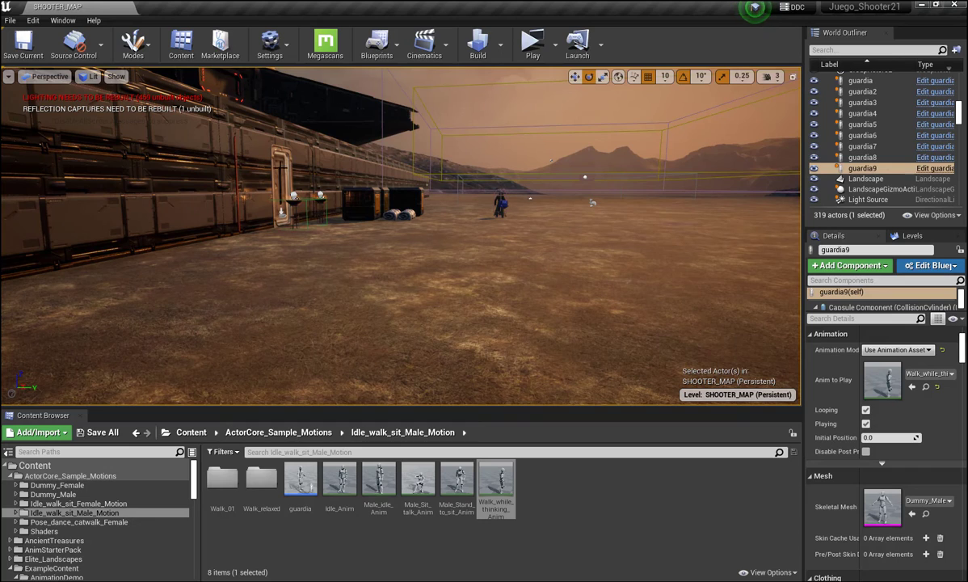
right_click_drag(414, 284, 414, 284)
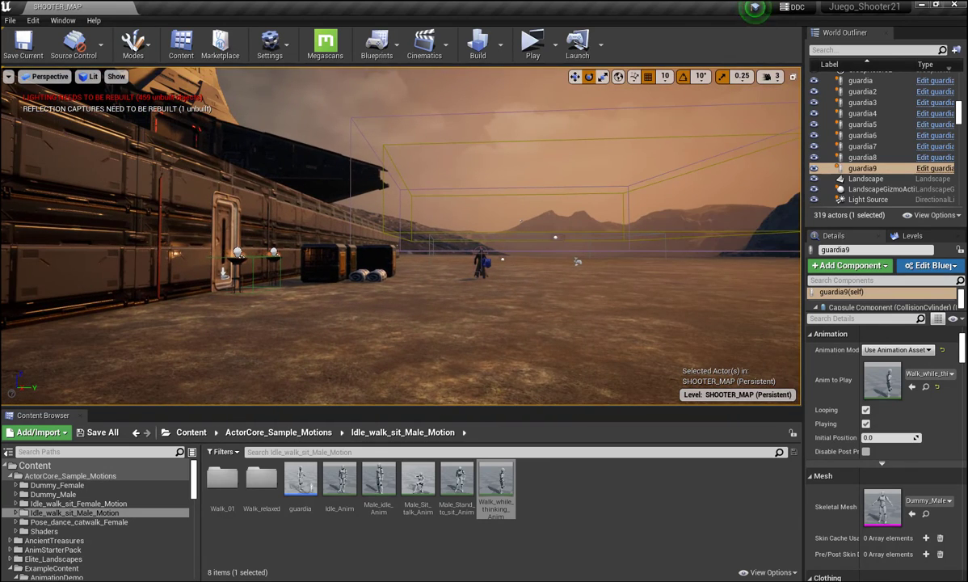